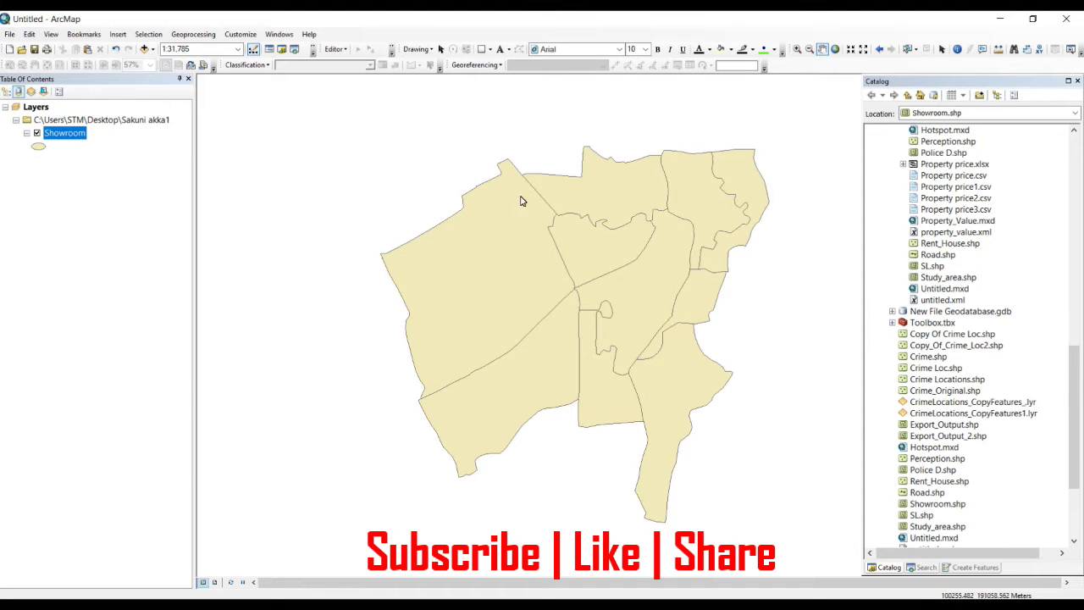
Inspect the Showroom layer's attribute table, checking the Showrooms and GND_N_2012 columns
{"action": "right_click", "coordinate": [71, 140]}
{"action": "left_click", "coordinate": [93, 196]}
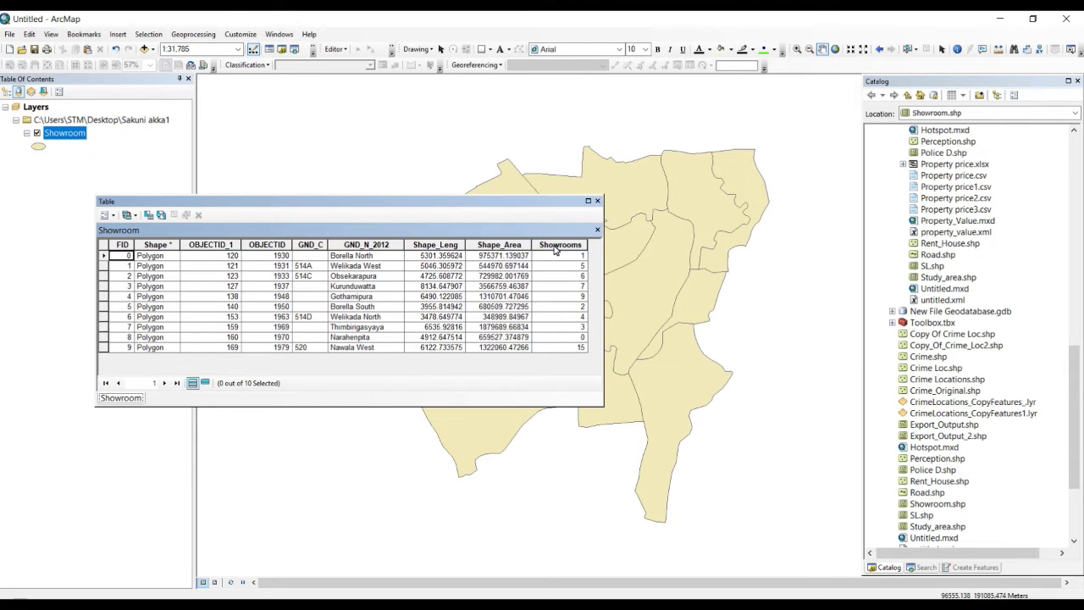
{"action": "left_click", "coordinate": [555, 247]}
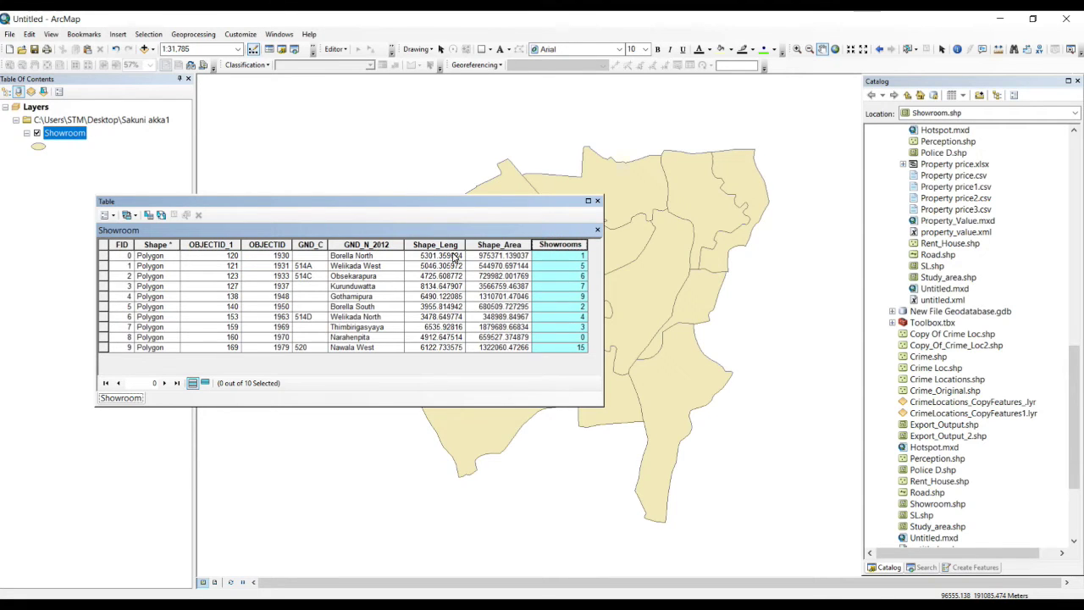
{"action": "left_click", "coordinate": [378, 246]}
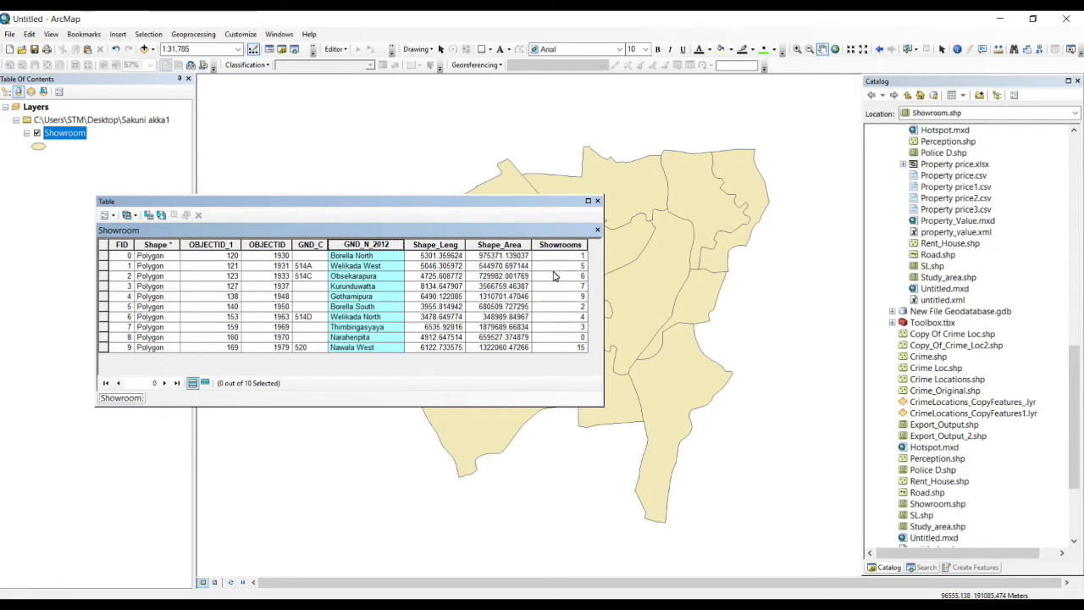
{"action": "left_click", "coordinate": [598, 202]}
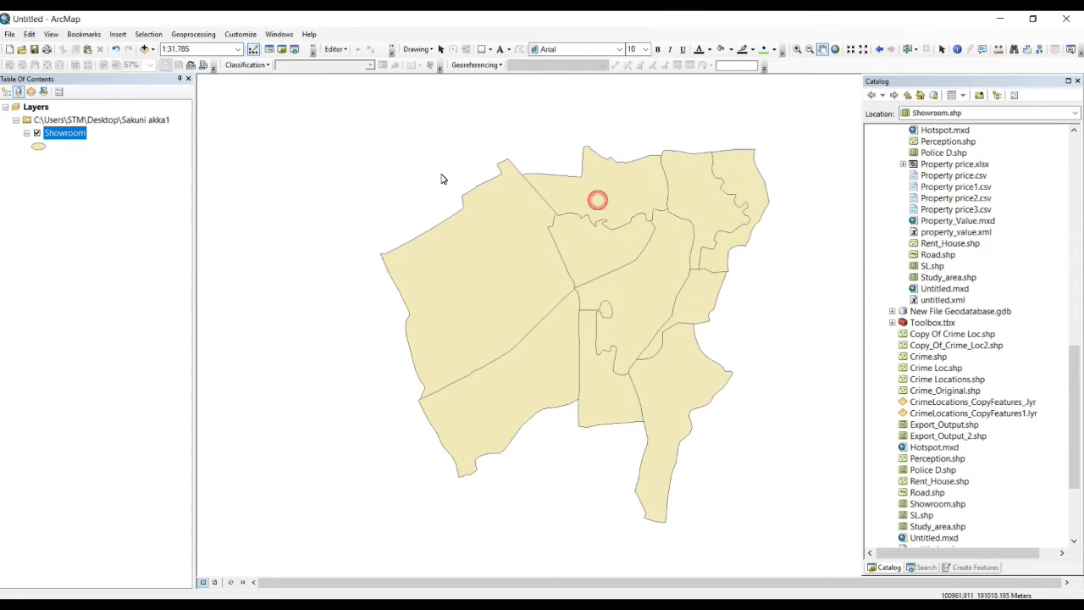
Start a new Vertical Bar graph with Showrooms as the value field
{"action": "left_click", "coordinate": [51, 35]}
{"action": "mouse_move", "coordinate": [142, 74]}
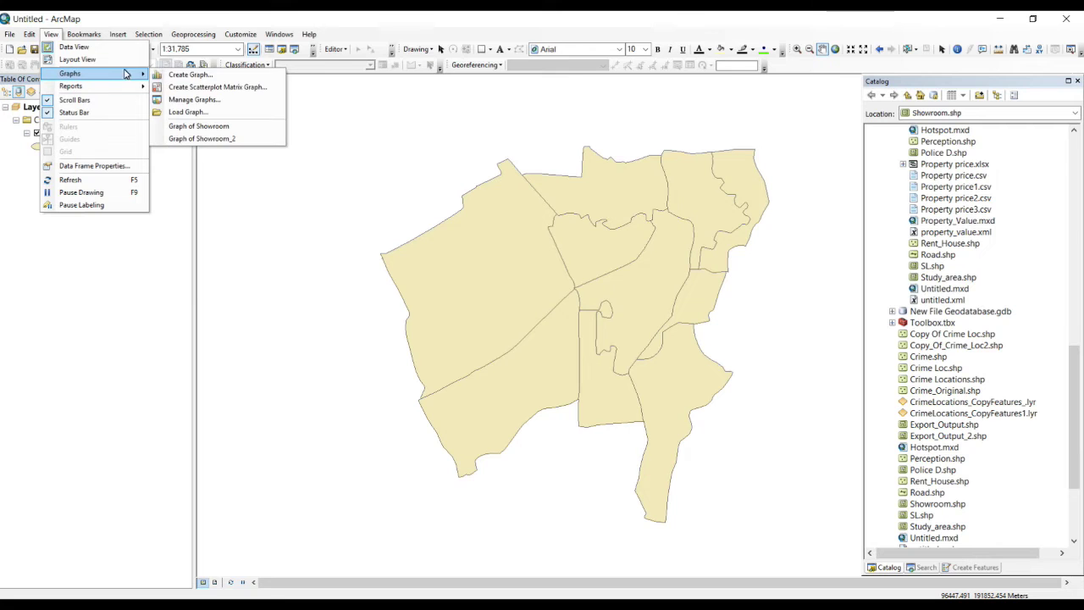
{"action": "left_click", "coordinate": [188, 74]}
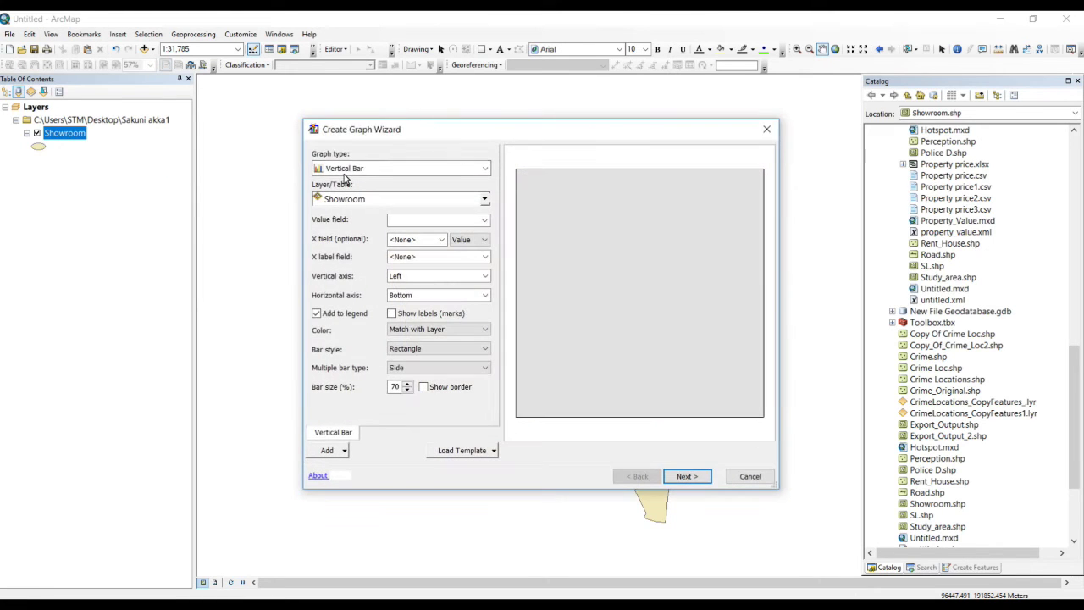
{"action": "left_click", "coordinate": [483, 168]}
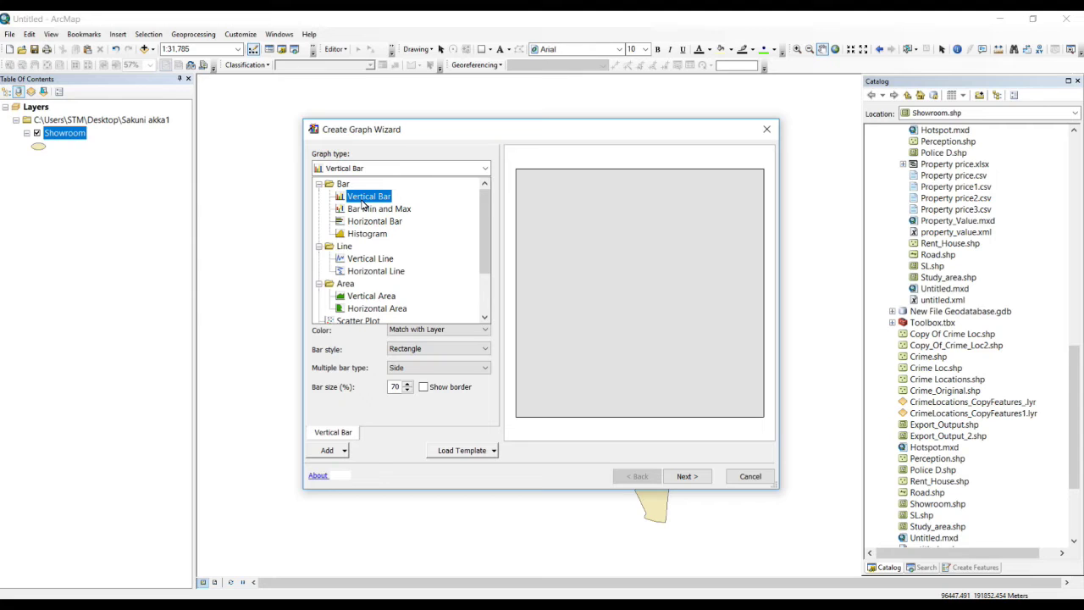
{"action": "left_click", "coordinate": [364, 203]}
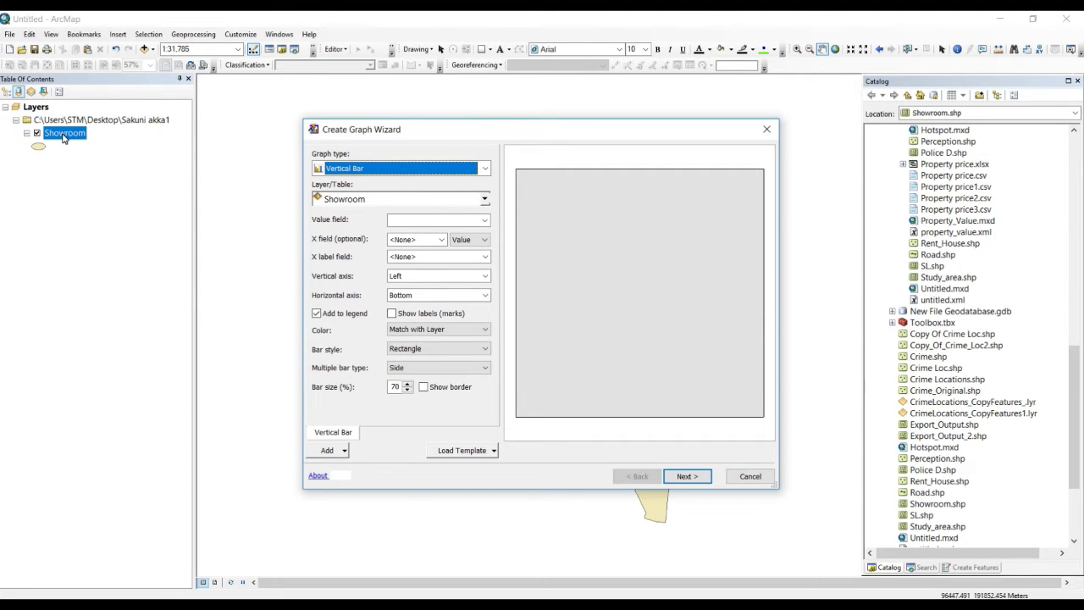
{"action": "left_click", "coordinate": [485, 221]}
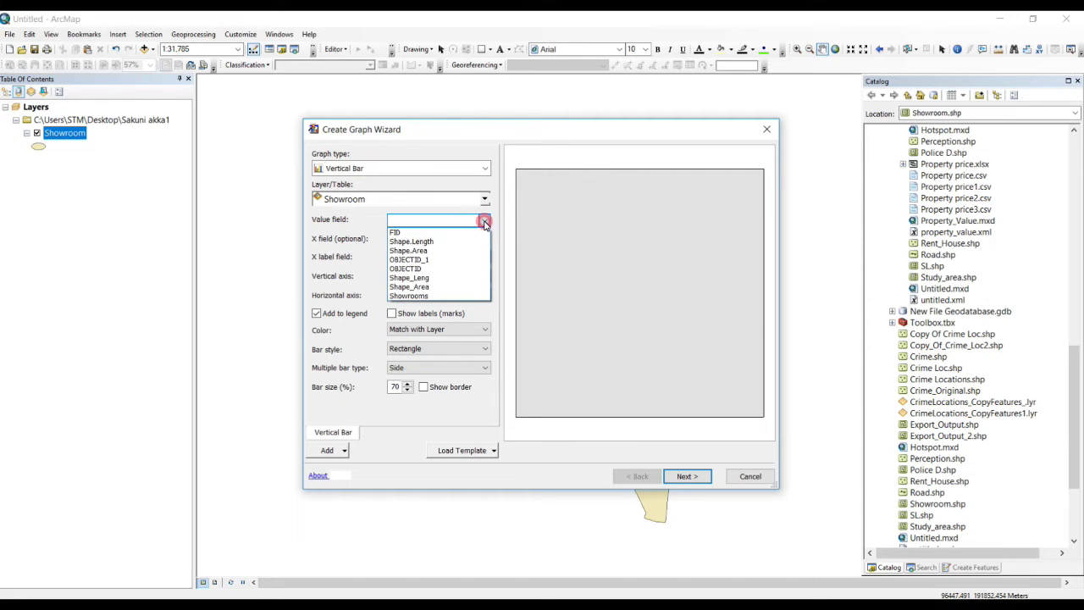
{"action": "left_click", "coordinate": [405, 296]}
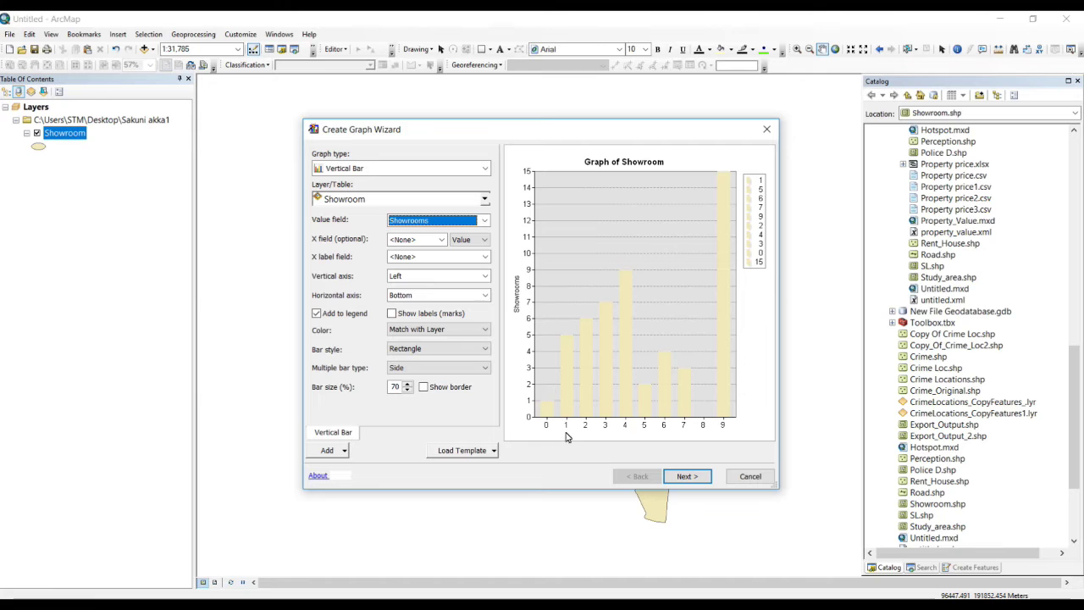
{"action": "left_click", "coordinate": [484, 256]}
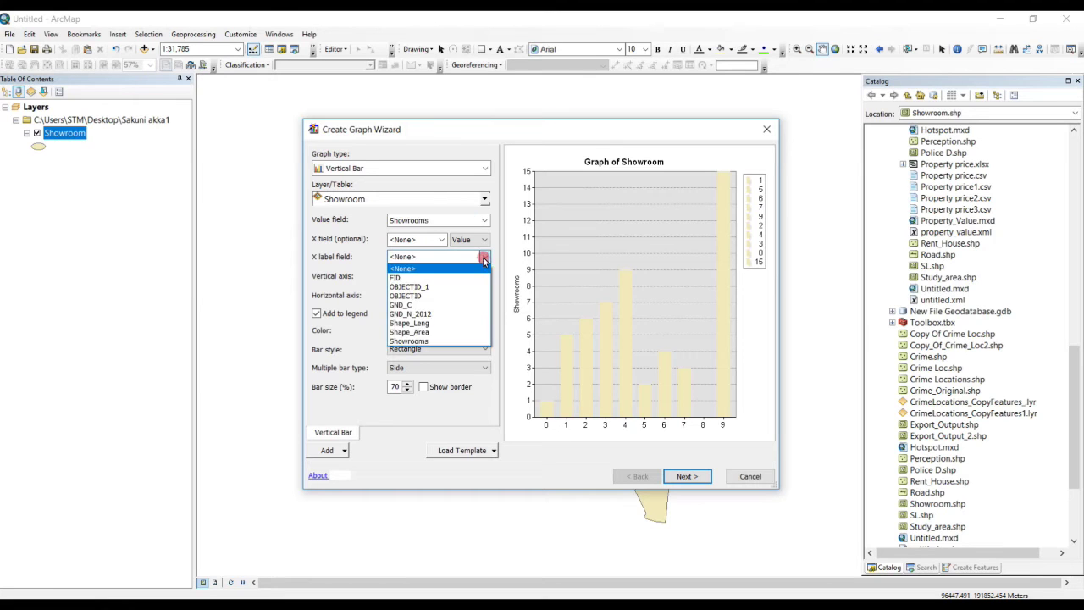
Label the bars with GND_N_2012 place names, leaving value labels hidden
{"action": "left_click", "coordinate": [419, 313]}
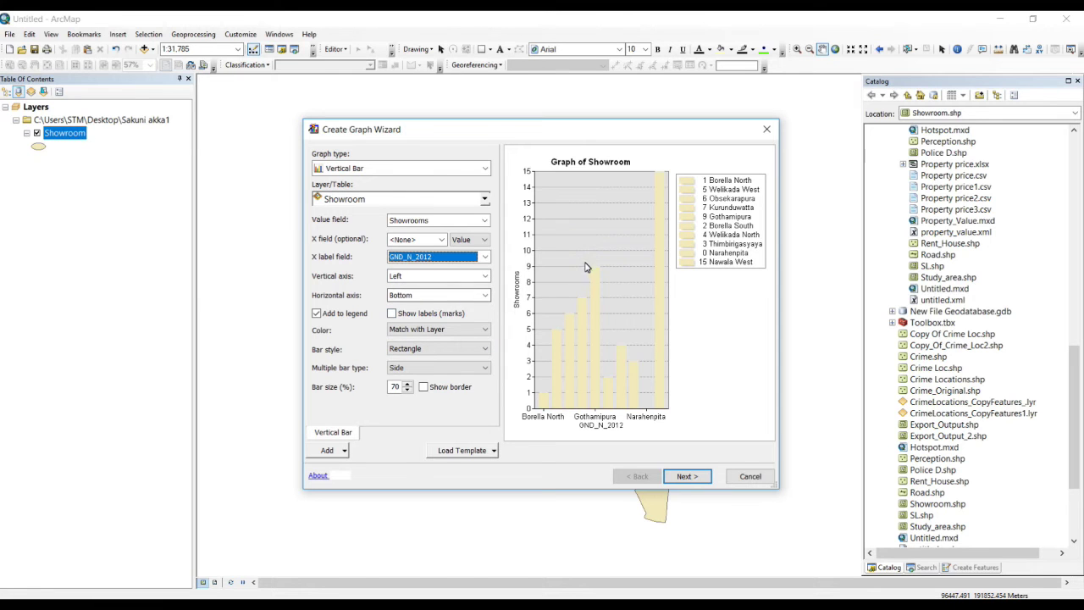
{"action": "left_click", "coordinate": [392, 314]}
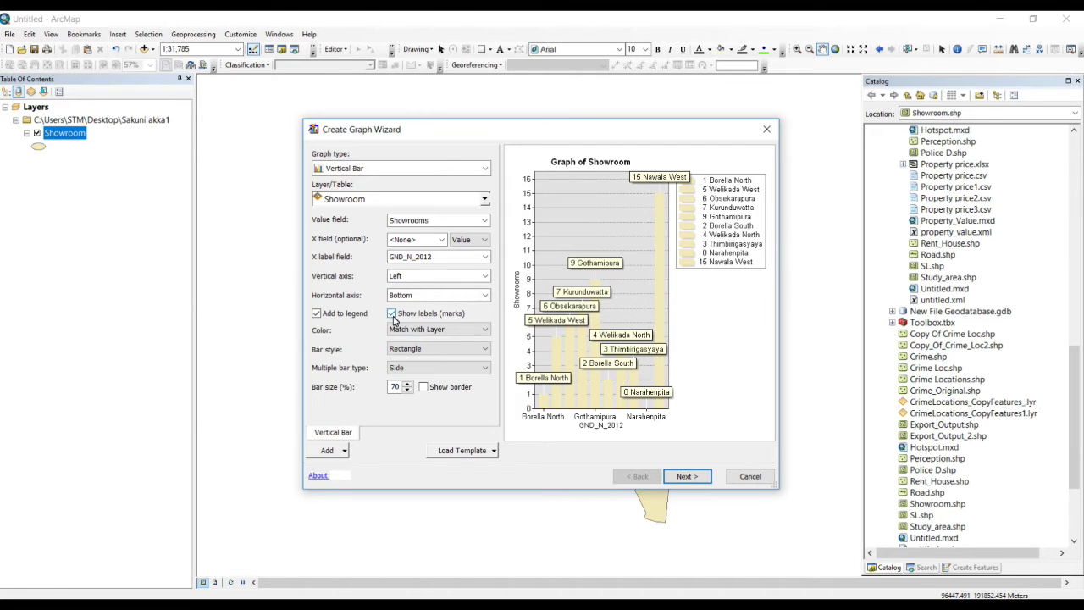
{"action": "left_click", "coordinate": [391, 315]}
Color the bars custom red at 70 bar size with borders shown
{"action": "left_click", "coordinate": [402, 330]}
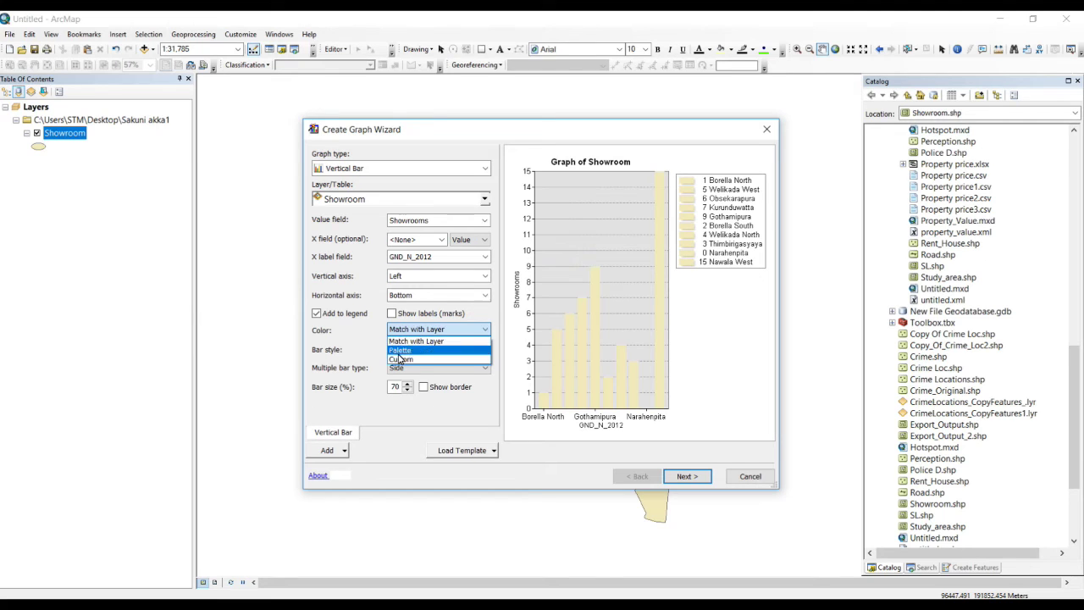
{"action": "left_click", "coordinate": [398, 360]}
{"action": "left_click", "coordinate": [470, 329]}
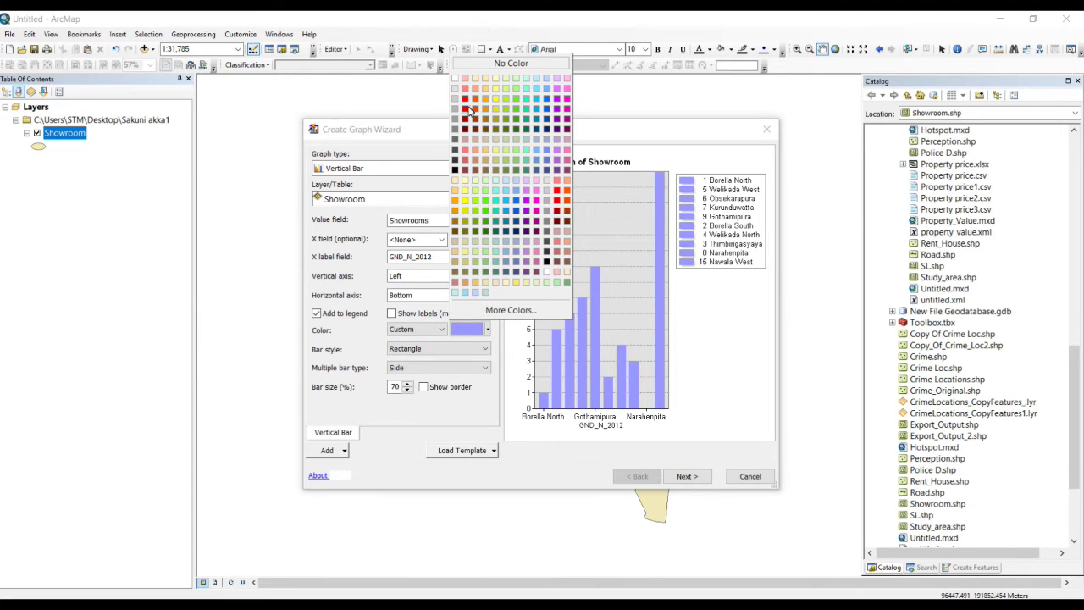
{"action": "left_click", "coordinate": [464, 99]}
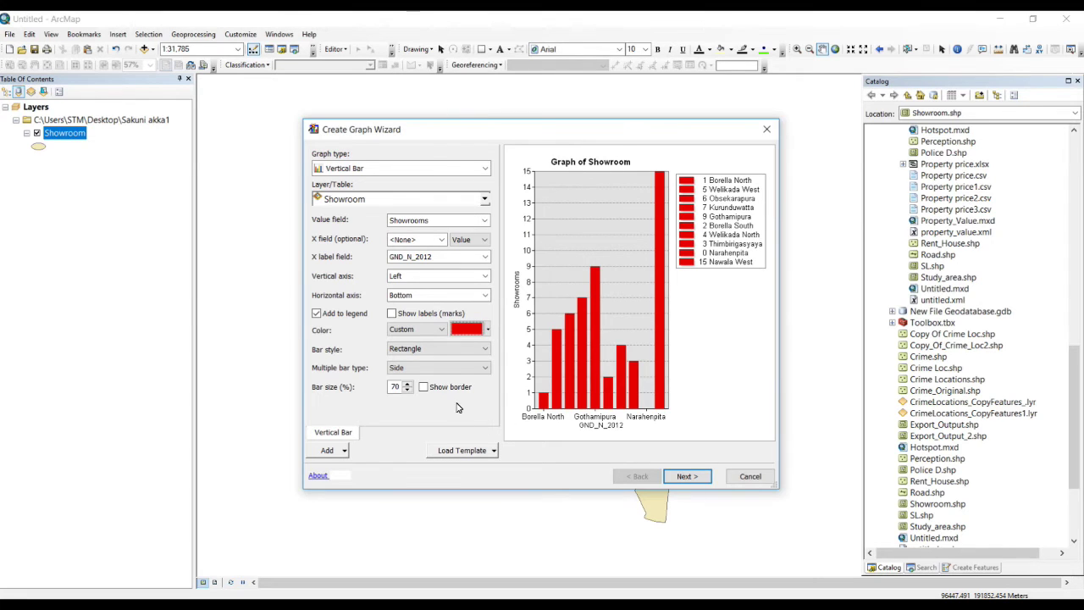
{"action": "double_click", "coordinate": [395, 387]}
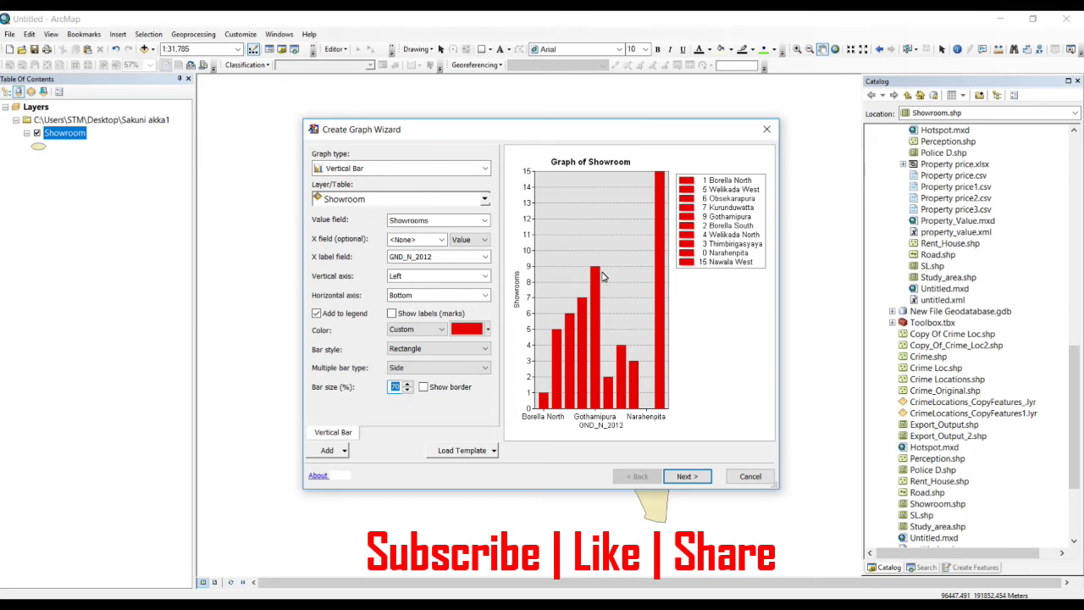
{"action": "left_click", "coordinate": [422, 388]}
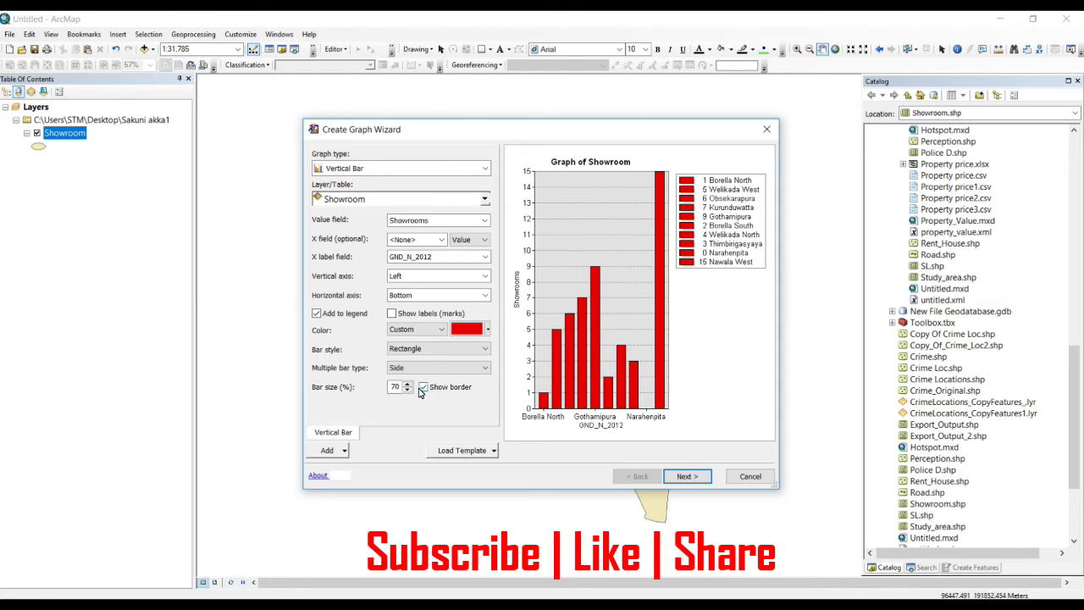
Browse the Load Template list, viewing PopulationPyramid, without applying a template
{"action": "left_click", "coordinate": [494, 450]}
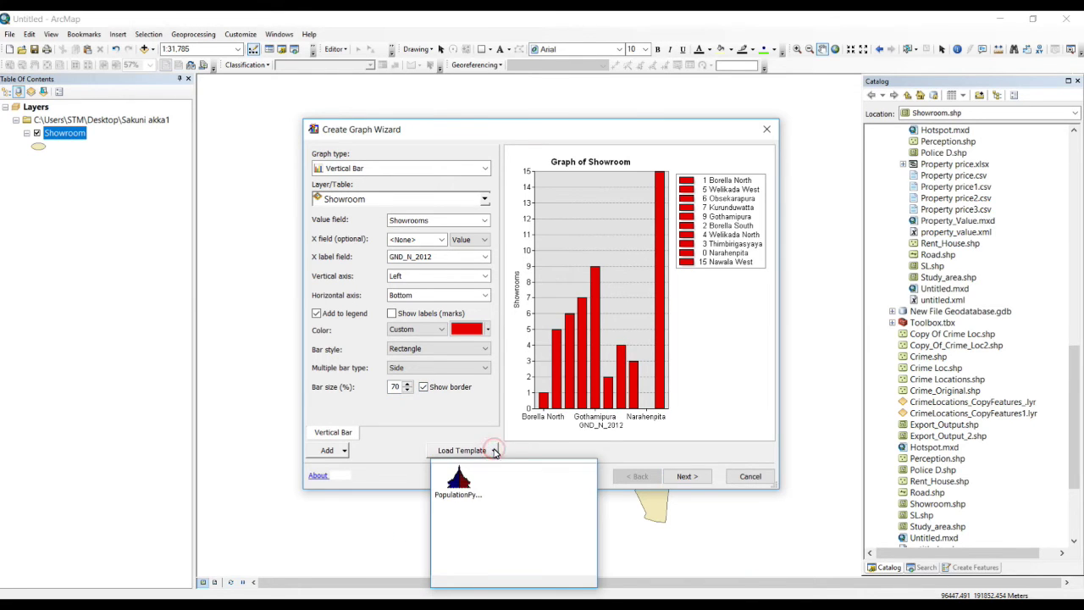
{"action": "left_click", "coordinate": [463, 483]}
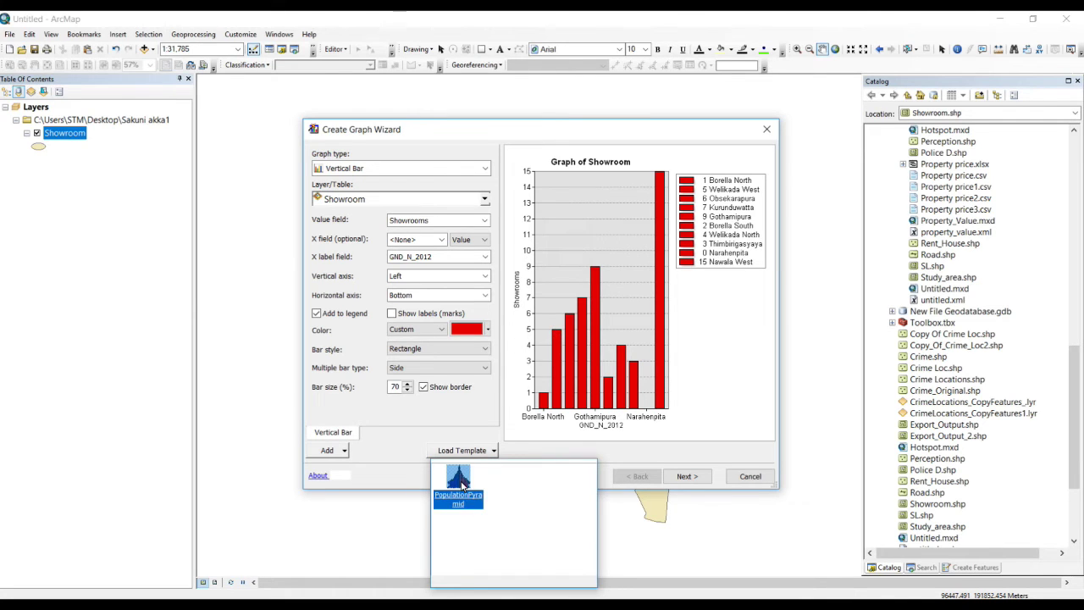
{"action": "left_click", "coordinate": [438, 420]}
Turn on Graph in 3D view, review the graph, legend and axis titles, and finish
{"action": "left_click", "coordinate": [687, 477]}
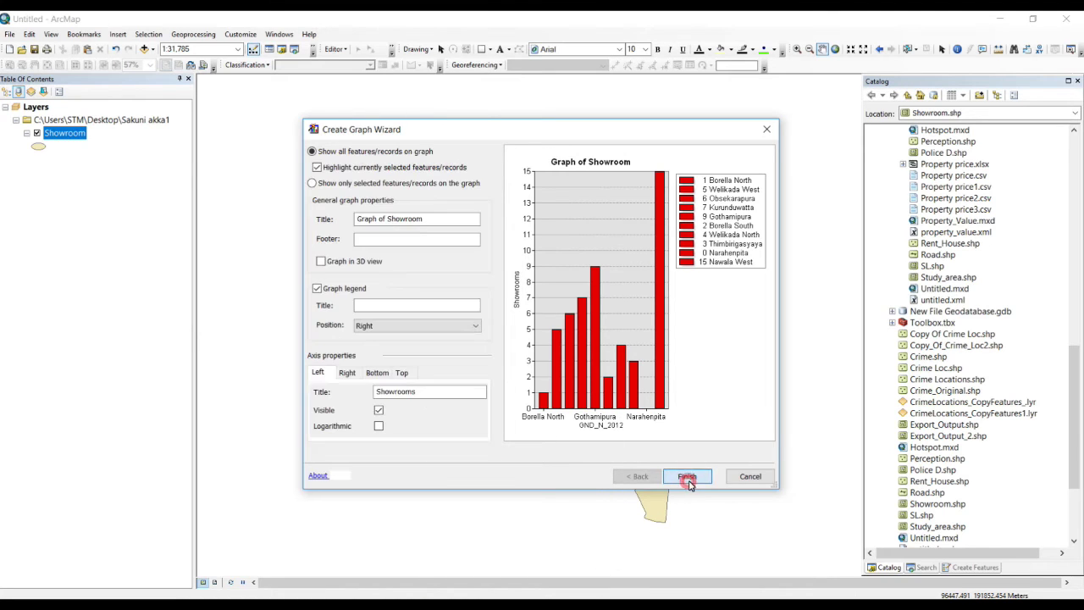
{"action": "triple_click", "coordinate": [426, 222]}
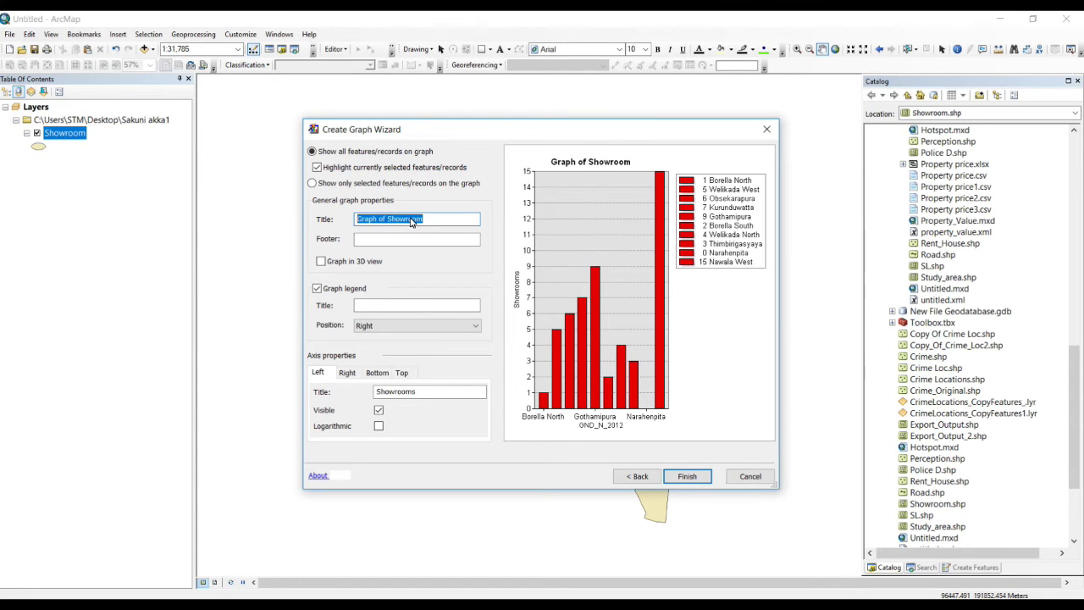
{"action": "left_click", "coordinate": [321, 263]}
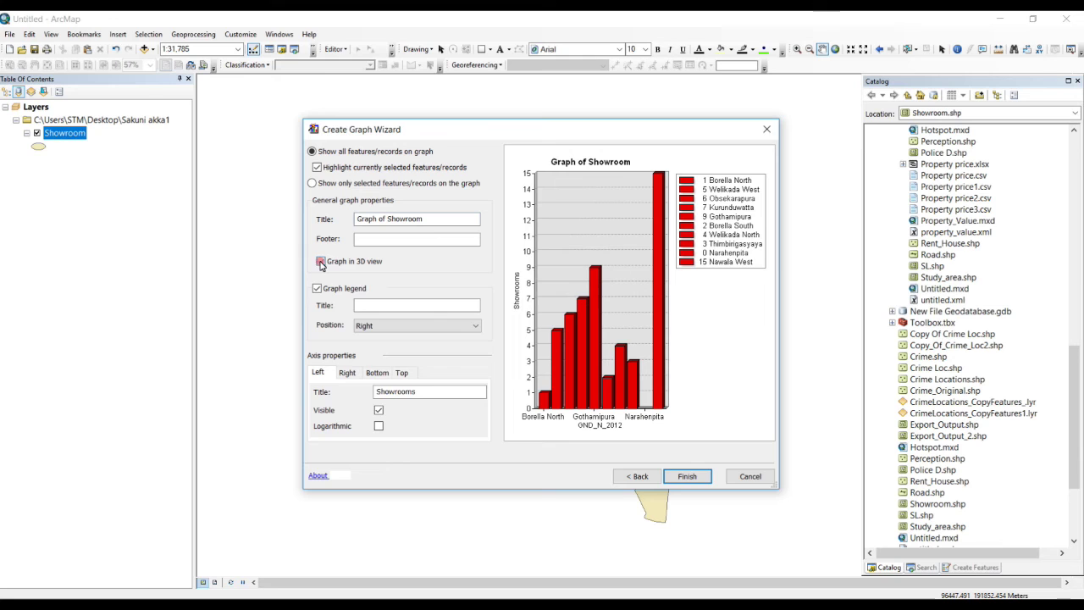
{"action": "left_click", "coordinate": [375, 306]}
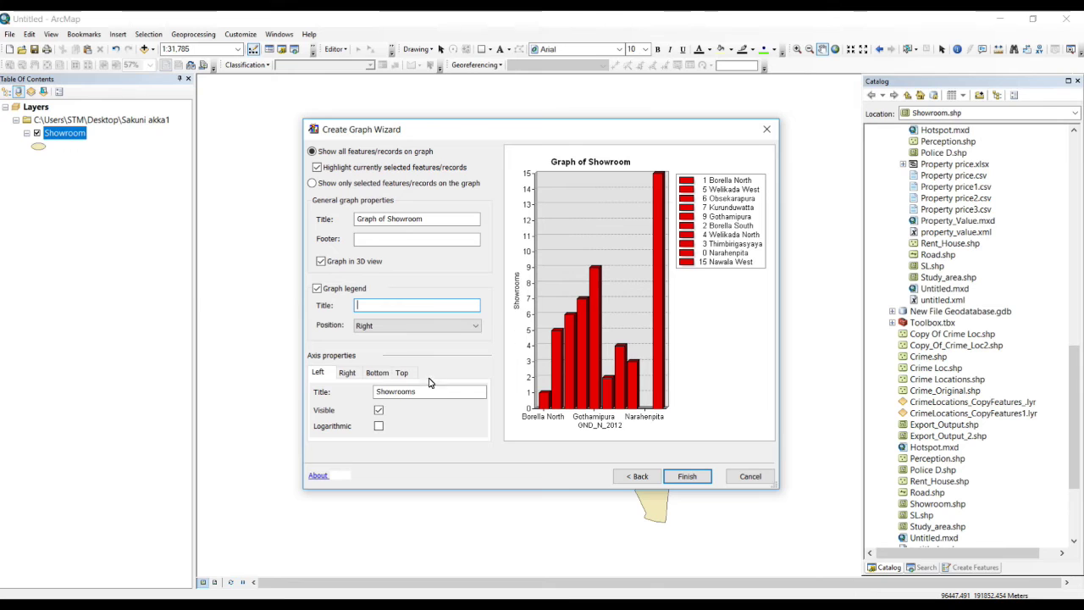
{"action": "double_click", "coordinate": [388, 392]}
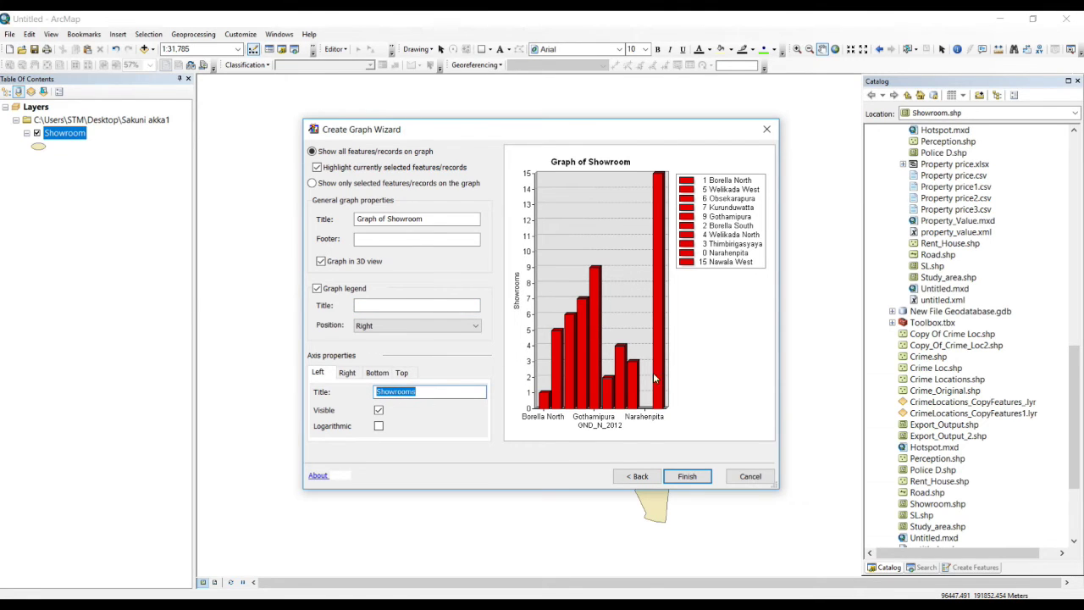
{"action": "left_click", "coordinate": [686, 477]}
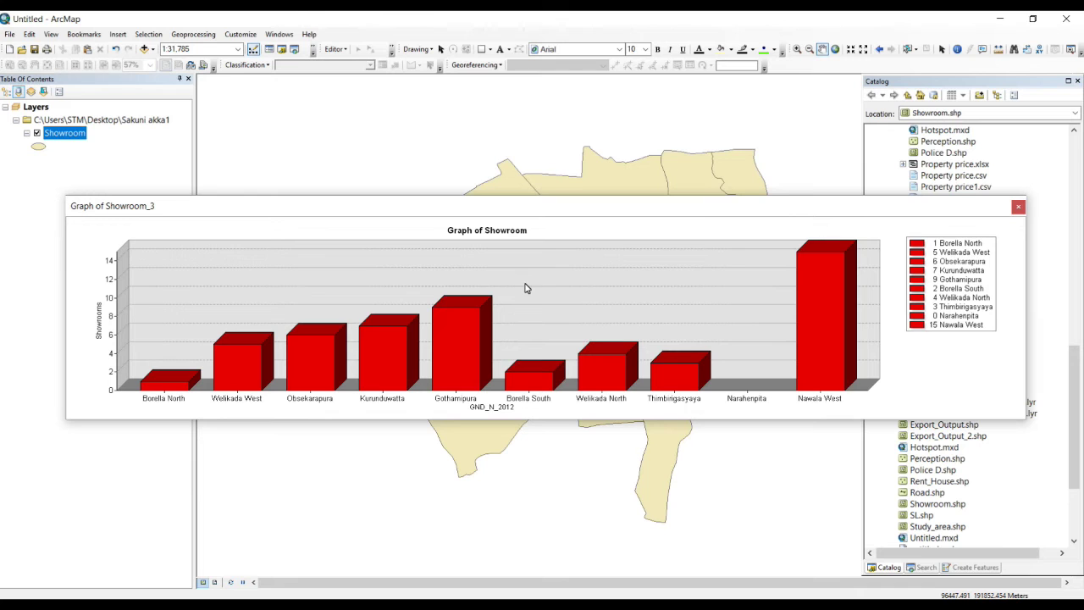
Open the chart editor and enable a gradient background for the panel
{"action": "right_click", "coordinate": [542, 235]}
{"action": "left_click", "coordinate": [593, 359]}
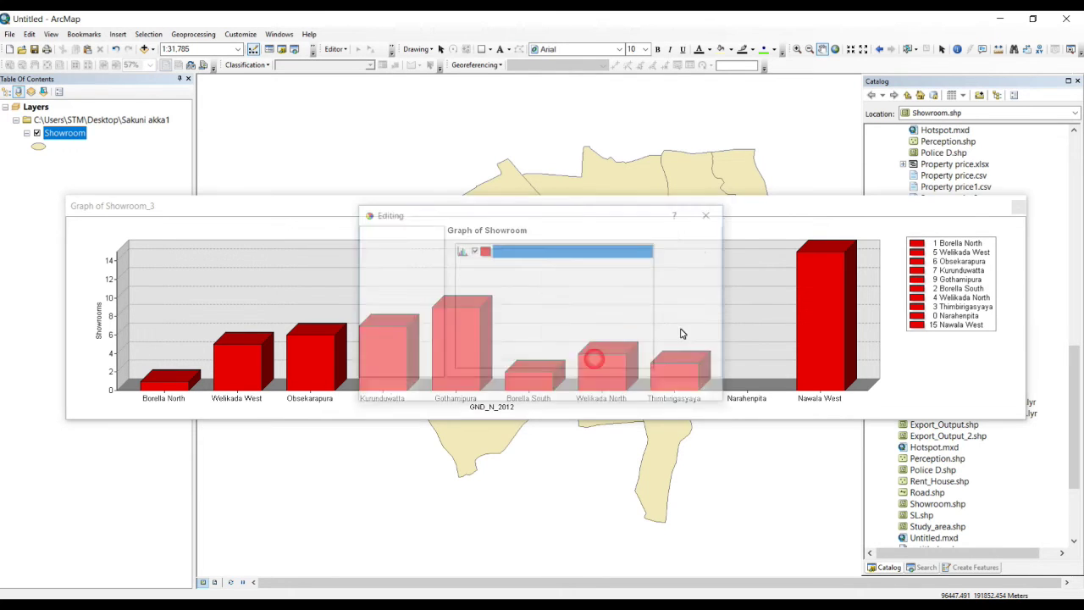
{"action": "left_click_drag", "start_coordinate": [381, 221], "coordinate": [273, 169]}
{"action": "left_click", "coordinate": [253, 253]}
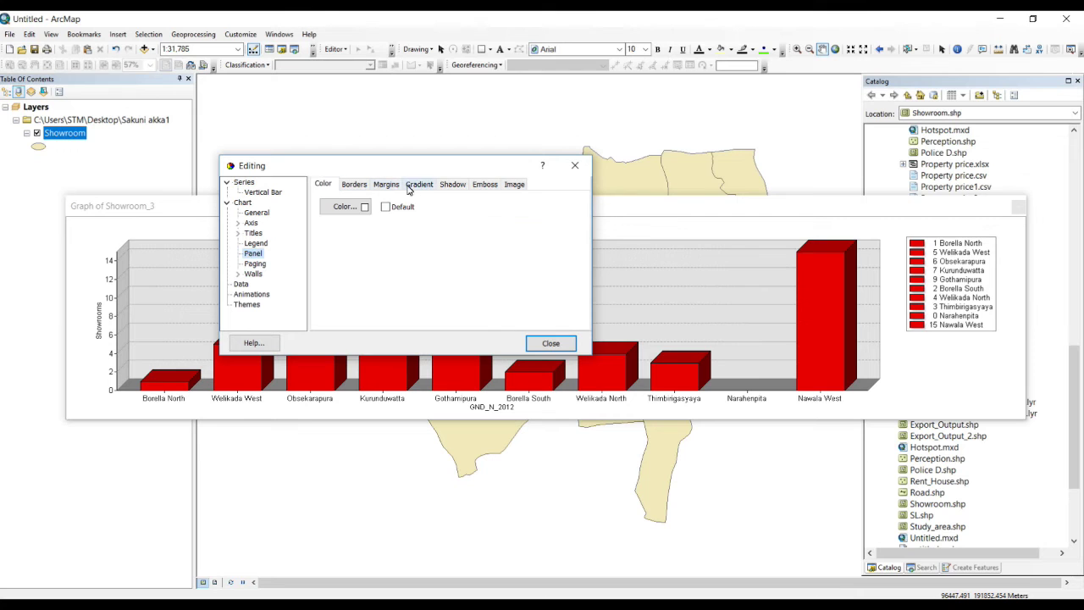
{"action": "left_click", "coordinate": [418, 185]}
{"action": "left_click", "coordinate": [328, 204]}
Set the panel gradient to start blue and end green
{"action": "left_click", "coordinate": [348, 283]}
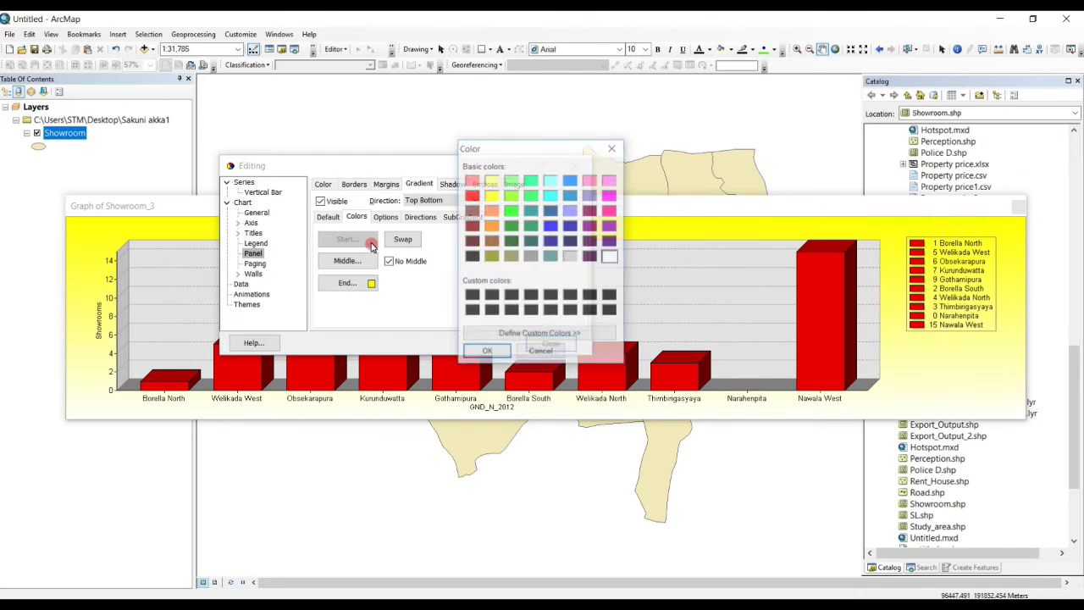
{"action": "left_click", "coordinate": [551, 226]}
{"action": "left_click", "coordinate": [486, 352]}
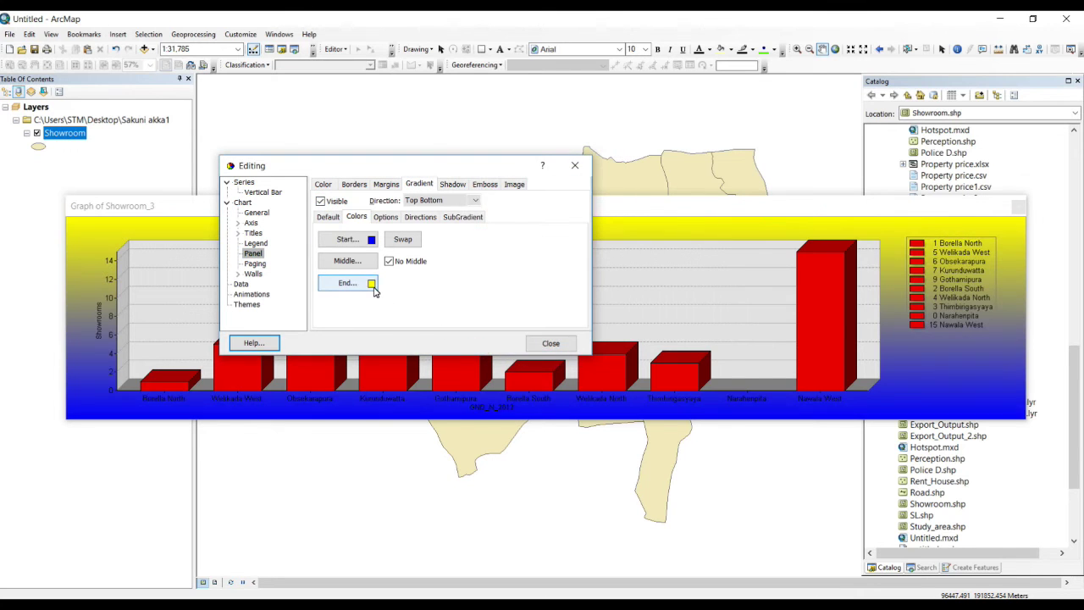
{"action": "left_click", "coordinate": [374, 290]}
{"action": "left_click", "coordinate": [513, 210]}
{"action": "left_click", "coordinate": [492, 351]}
{"action": "left_click", "coordinate": [550, 343]}
{"action": "right_click", "coordinate": [315, 279]}
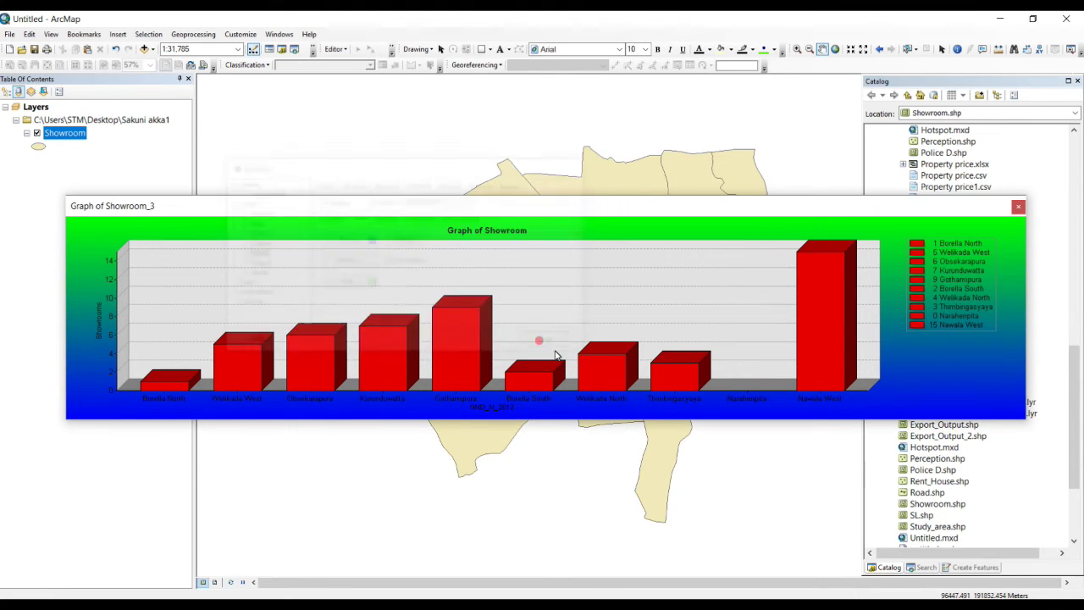
Make the left-axis labels bold Agency FB
{"action": "left_click", "coordinate": [358, 419]}
{"action": "left_click", "coordinate": [386, 271]}
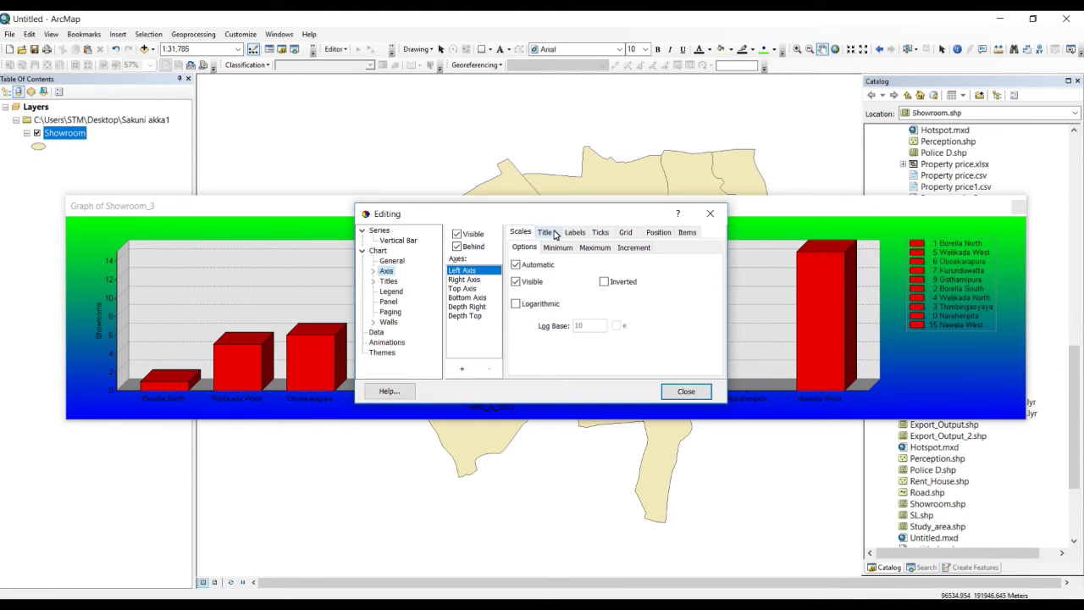
{"action": "left_click", "coordinate": [575, 232]}
{"action": "left_click", "coordinate": [576, 247]}
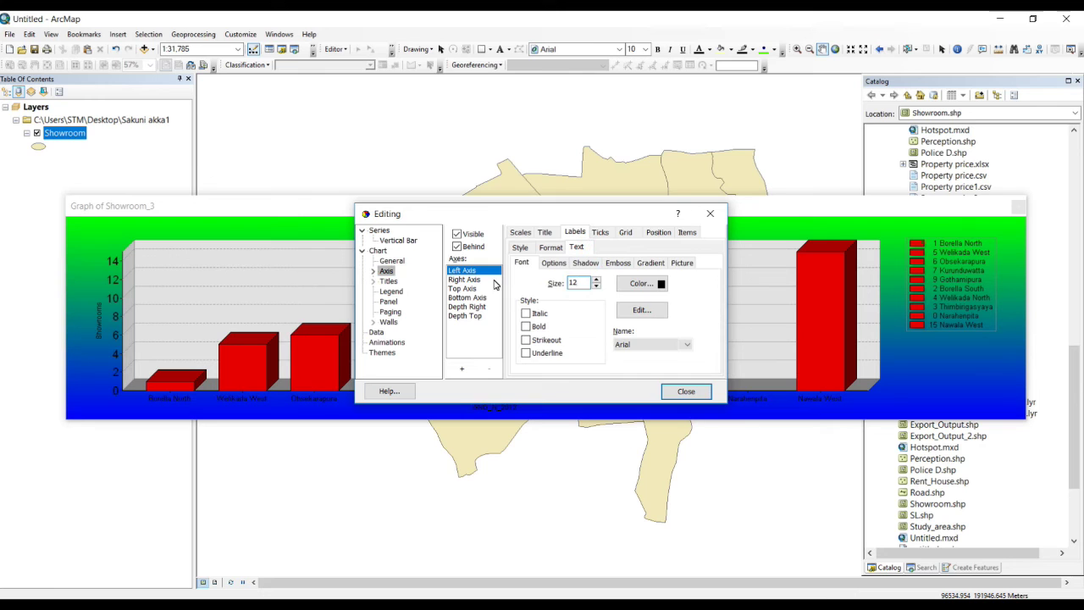
{"action": "left_click", "coordinate": [642, 310]}
{"action": "left_click", "coordinate": [510, 201]}
{"action": "left_click", "coordinate": [664, 178]}
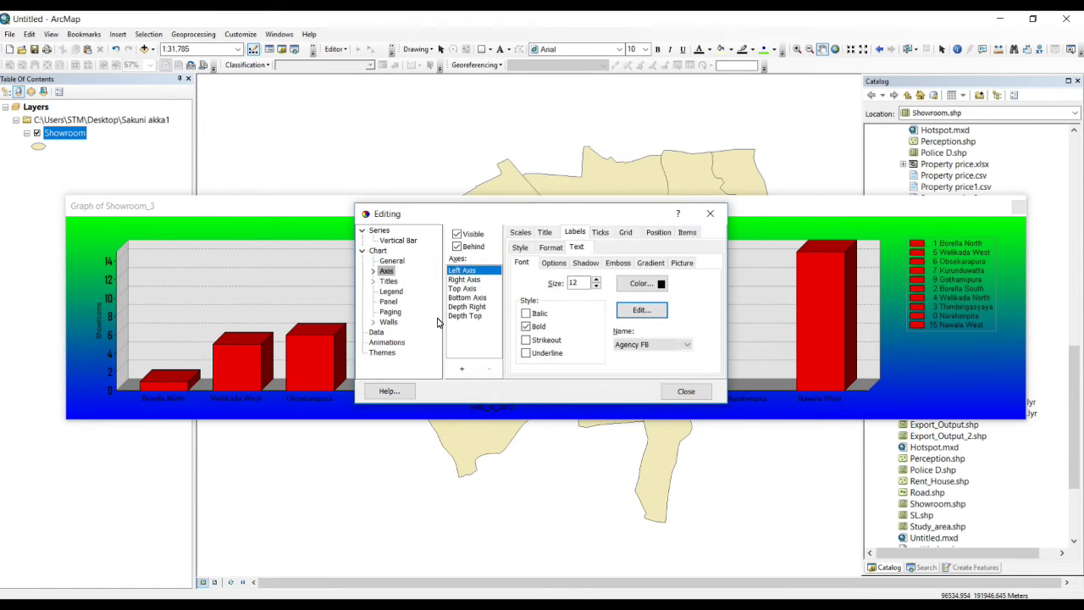
Set the chart title to Agency FB at size 14
{"action": "left_click", "coordinate": [388, 281]}
{"action": "left_click", "coordinate": [573, 257]}
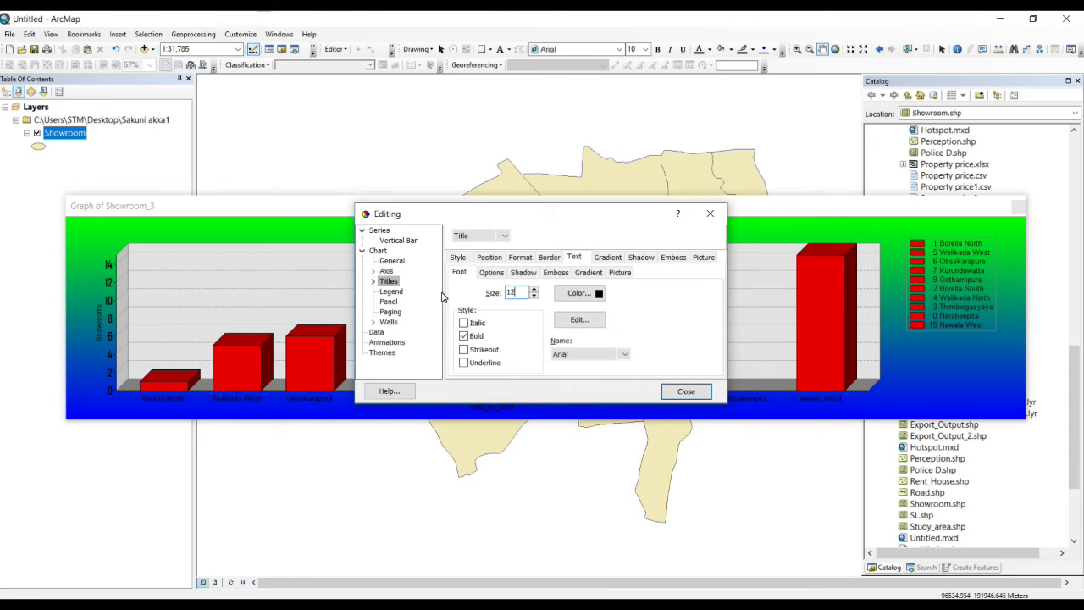
{"action": "left_click_drag", "start_coordinate": [568, 217], "coordinate": [630, 293]}
{"action": "left_click", "coordinate": [597, 363]}
{"action": "left_click", "coordinate": [596, 363]}
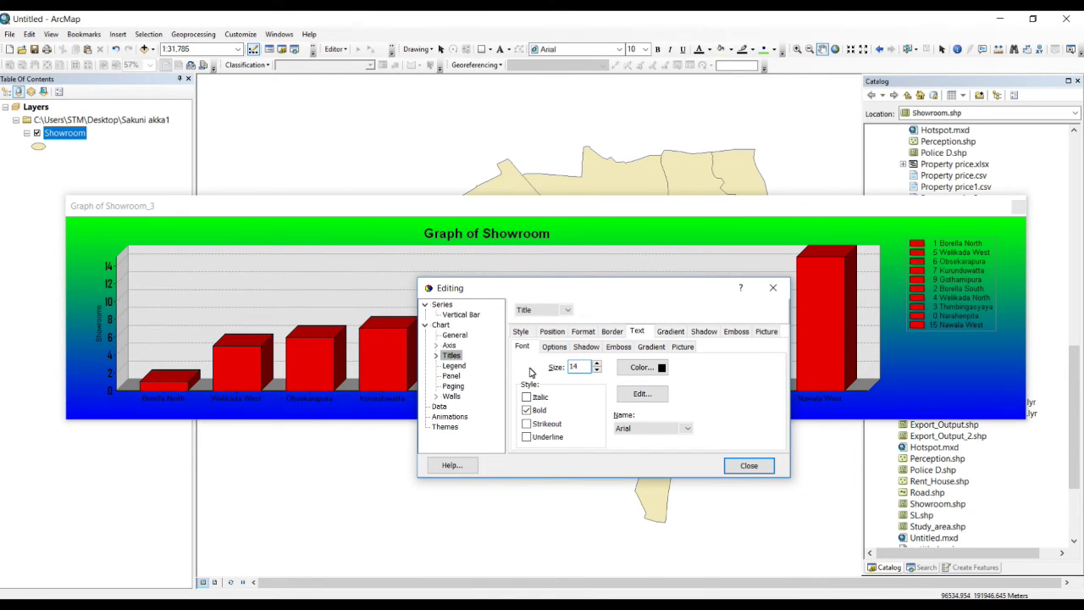
{"action": "scroll", "coordinate": [648, 475], "scroll_direction": "up", "scroll_amount": 2}
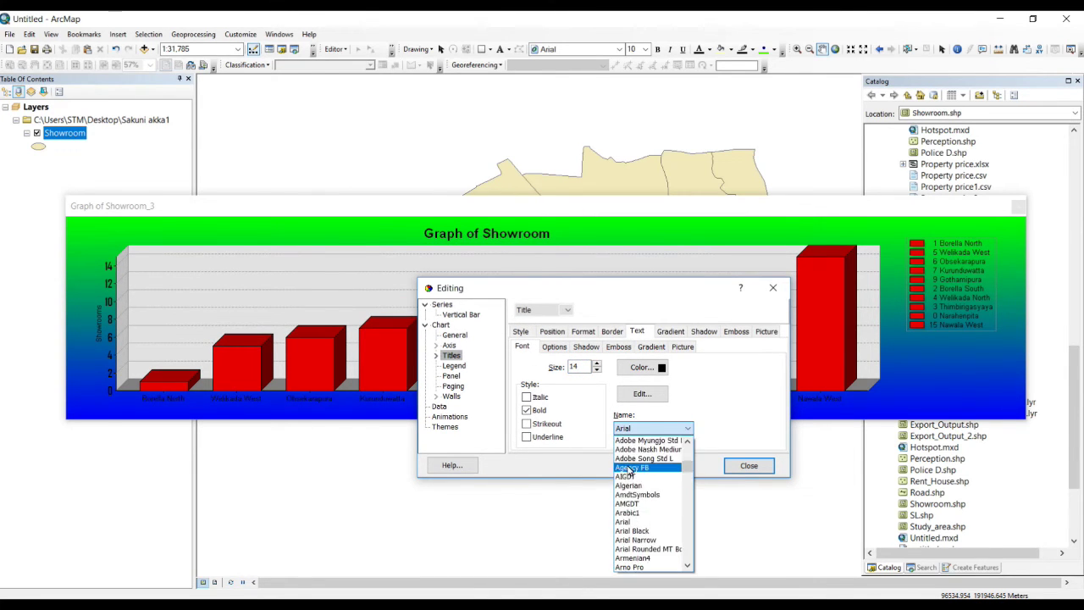
{"action": "left_click", "coordinate": [631, 464]}
Set the legend text to bold Agency FB at size 10
{"action": "left_click", "coordinate": [454, 365]}
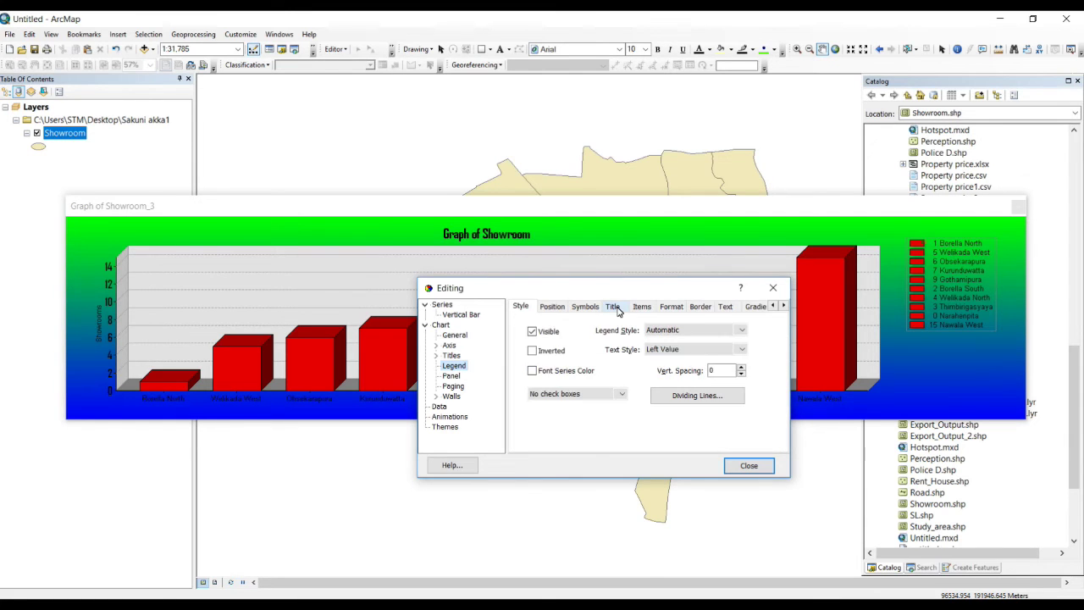
{"action": "left_click", "coordinate": [725, 306]}
{"action": "left_click", "coordinate": [576, 342]}
{"action": "type", "text": "10"}
{"action": "left_click", "coordinate": [652, 404]}
{"action": "scroll", "coordinate": [648, 458], "scroll_direction": "up", "scroll_amount": 3}
{"action": "left_click", "coordinate": [638, 443]}
{"action": "left_click", "coordinate": [526, 385]}
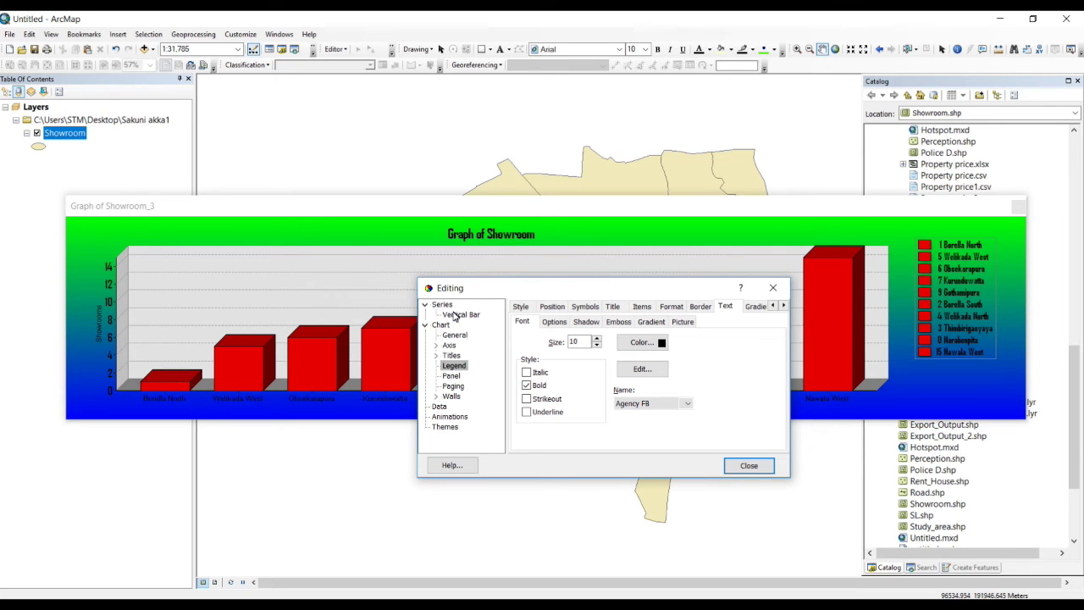
Make the bottom-axis place-name labels bold Agency FB
{"action": "left_click", "coordinate": [449, 345]}
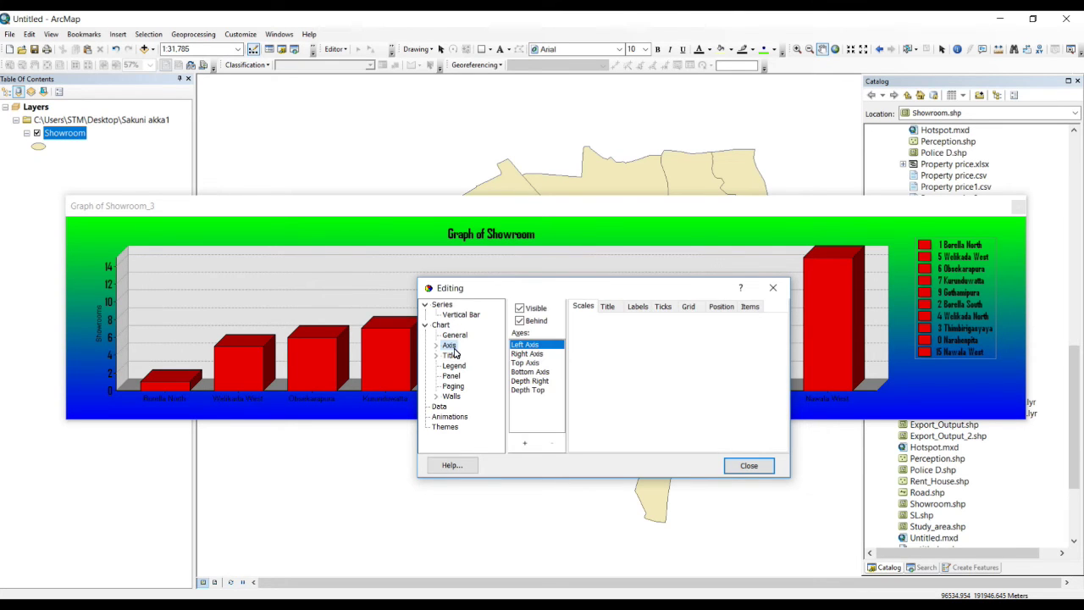
{"action": "left_click", "coordinate": [606, 307]}
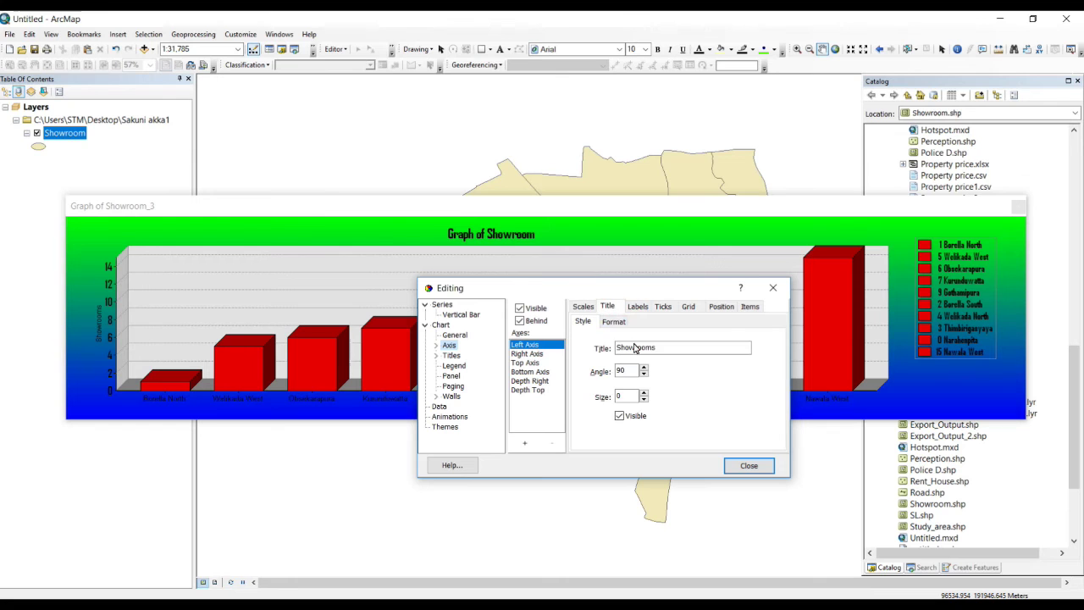
{"action": "left_click", "coordinate": [638, 306]}
{"action": "left_click", "coordinate": [639, 321]}
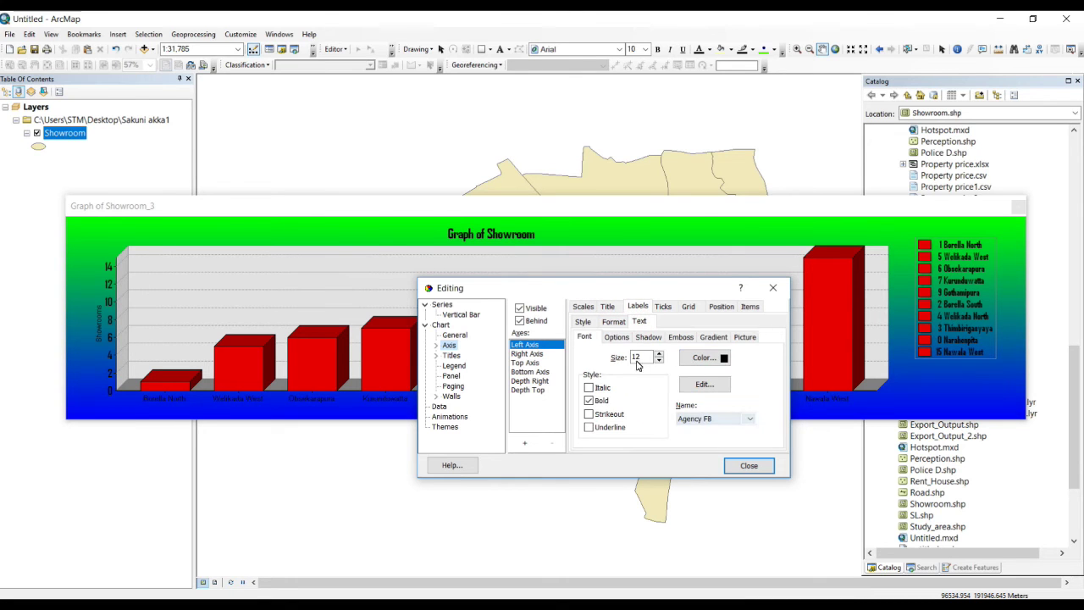
{"action": "left_click_drag", "start_coordinate": [508, 288], "coordinate": [632, 289]}
{"action": "left_click", "coordinate": [653, 372]}
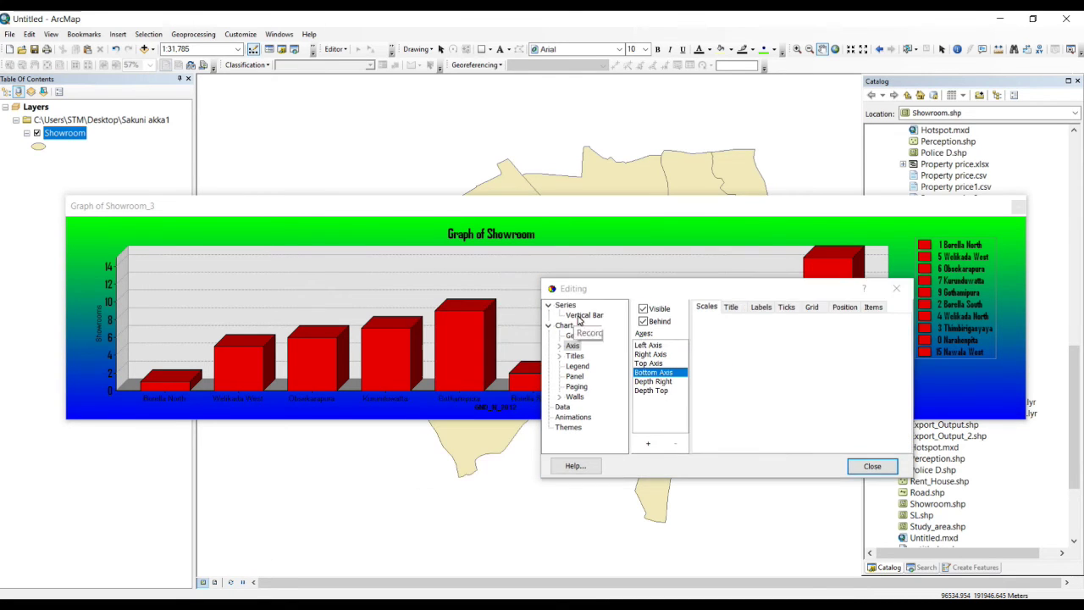
{"action": "left_click", "coordinate": [760, 306]}
{"action": "left_click", "coordinate": [764, 323]}
{"action": "left_click", "coordinate": [711, 400]}
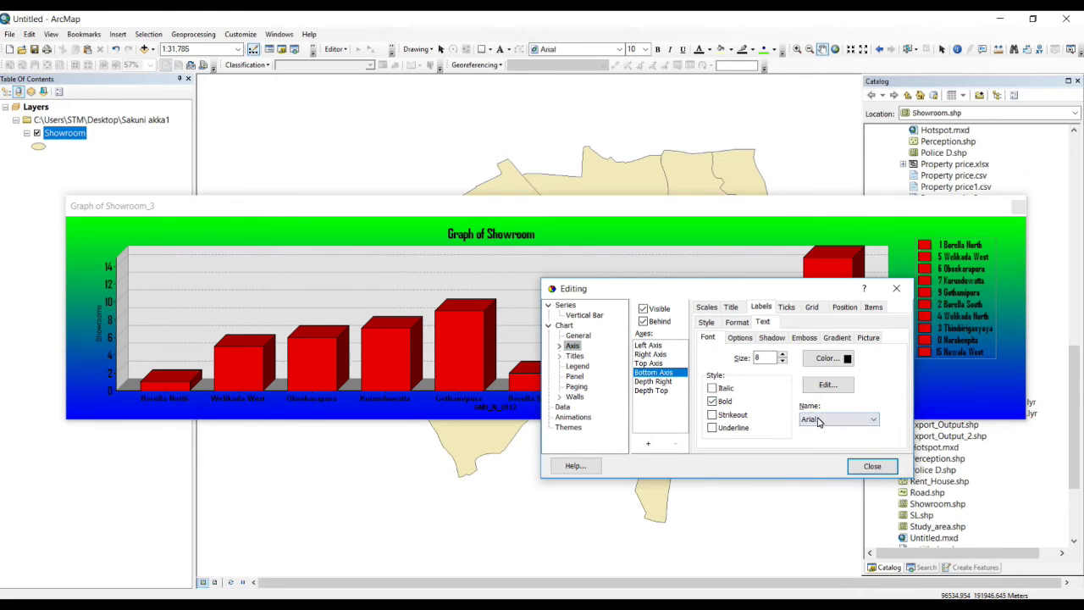
{"action": "left_click", "coordinate": [838, 419]}
{"action": "left_click", "coordinate": [817, 458]}
{"action": "scroll", "coordinate": [769, 357], "scroll_direction": "up", "scroll_amount": 2}
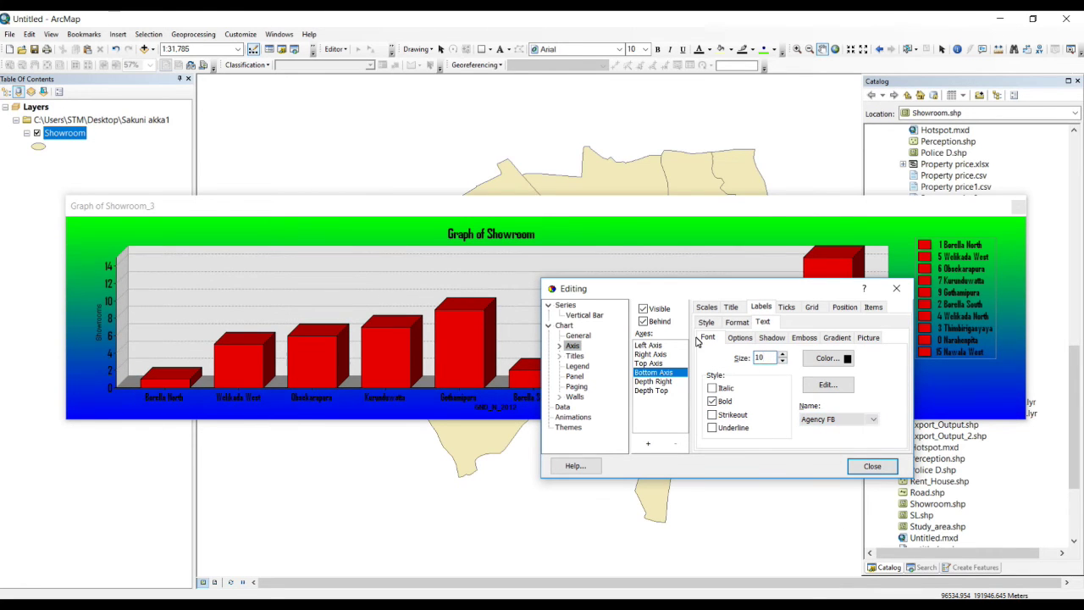
Set the Showrooms axis title to bold Agency FB size 10 and close the editor
{"action": "left_click", "coordinate": [649, 345]}
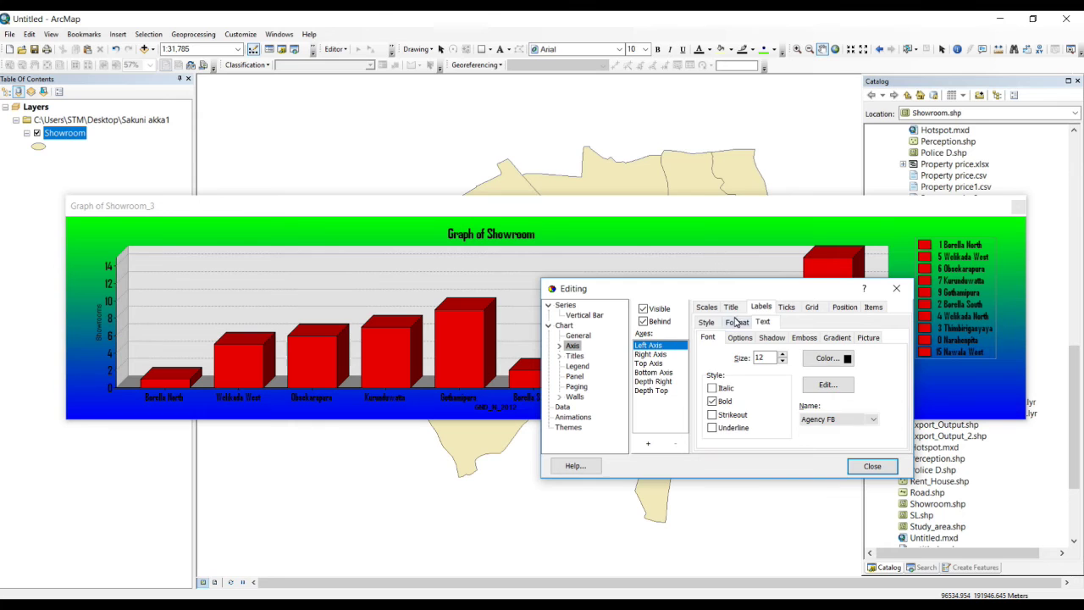
{"action": "left_click", "coordinate": [731, 306]}
{"action": "left_click", "coordinate": [737, 322]}
{"action": "left_click", "coordinate": [817, 435]}
{"action": "scroll", "coordinate": [826, 508], "scroll_direction": "up", "scroll_amount": 3}
{"action": "left_click", "coordinate": [817, 458]}
{"action": "double_click", "coordinate": [767, 372]}
{"action": "type", "text": "10"}
{"action": "left_click", "coordinate": [714, 416]}
{"action": "left_click_drag", "start_coordinate": [644, 288], "coordinate": [476, 260]}
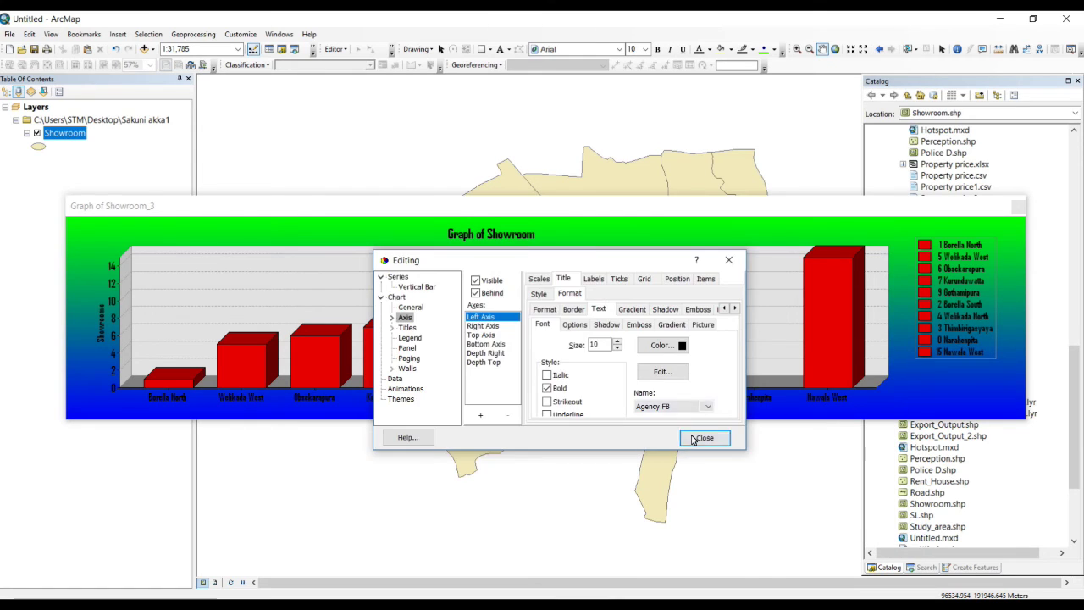
{"action": "left_click", "coordinate": [682, 438]}
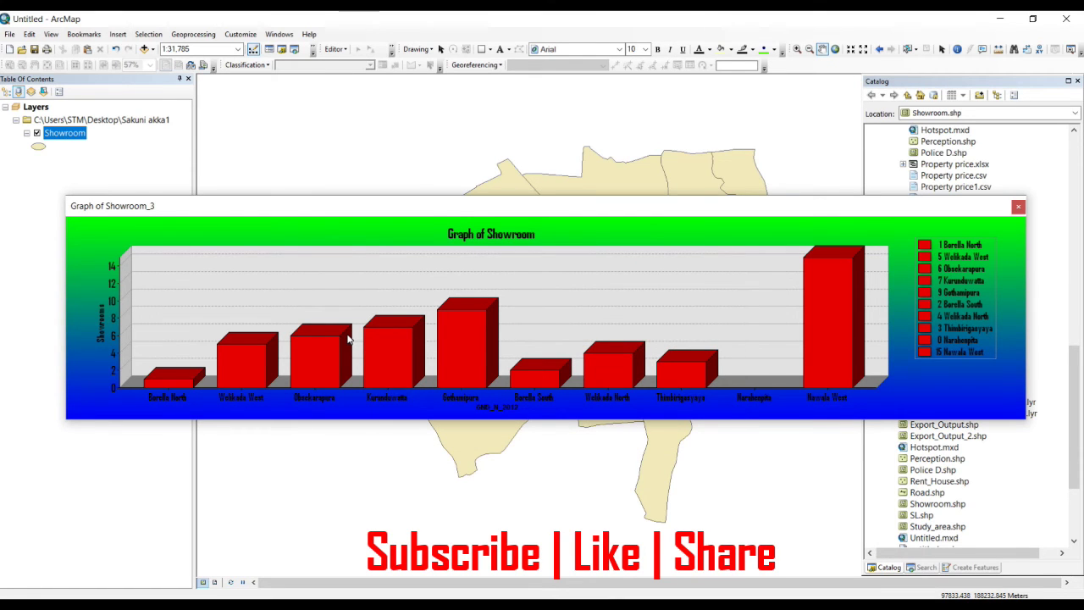
Drag the graph window up-left and pull its right edge in to narrow it
{"action": "left_click_drag", "start_coordinate": [522, 209], "coordinate": [487, 162]}
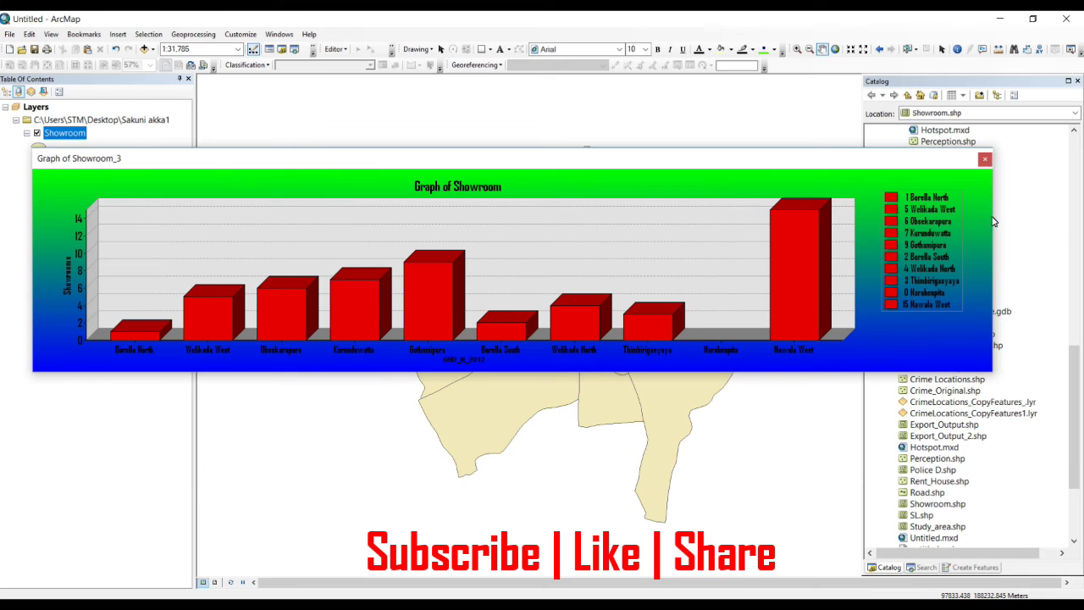
{"action": "left_click_drag", "start_coordinate": [993, 220], "coordinate": [878, 231]}
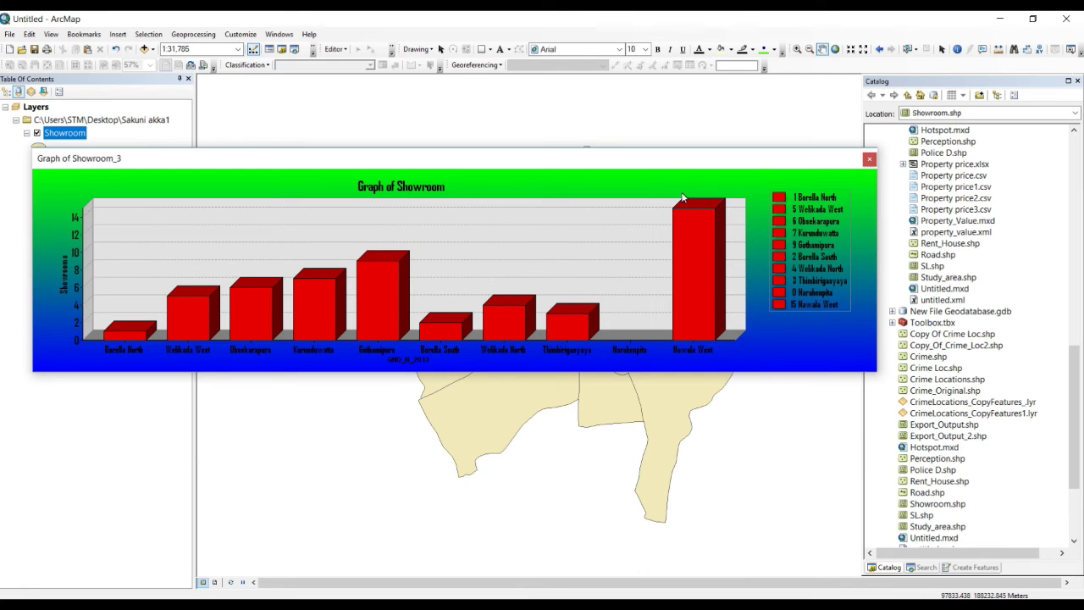
Add the showroom graph to the layout, then resize its window to check the page
{"action": "right_click", "coordinate": [637, 190]}
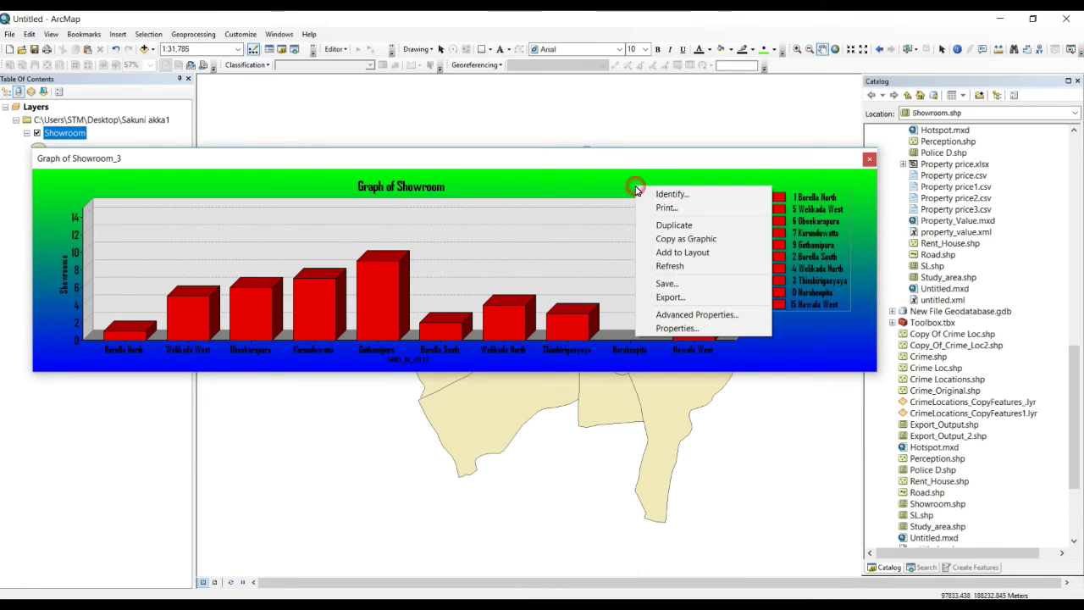
{"action": "left_click", "coordinate": [682, 257]}
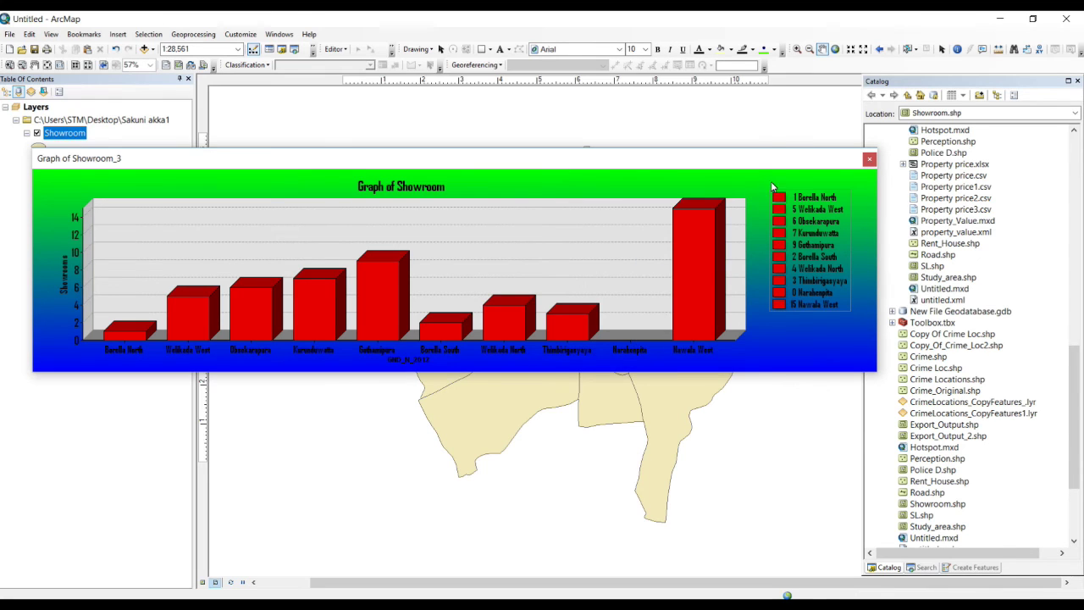
{"action": "left_click_drag", "start_coordinate": [878, 219], "coordinate": [336, 222]}
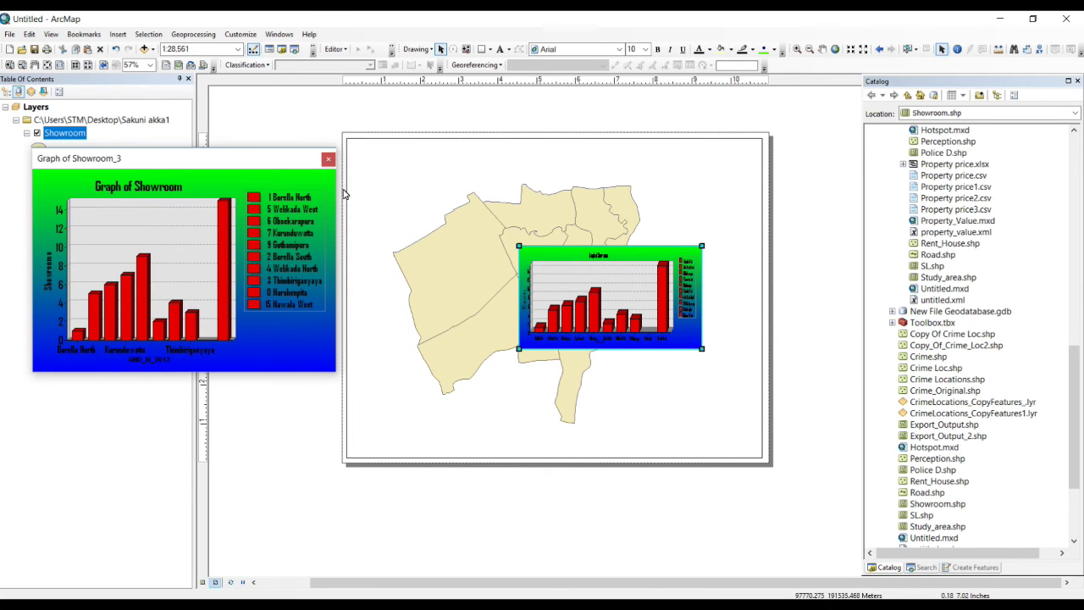
{"action": "left_click_drag", "start_coordinate": [337, 199], "coordinate": [911, 203]}
{"action": "right_click", "coordinate": [502, 186]}
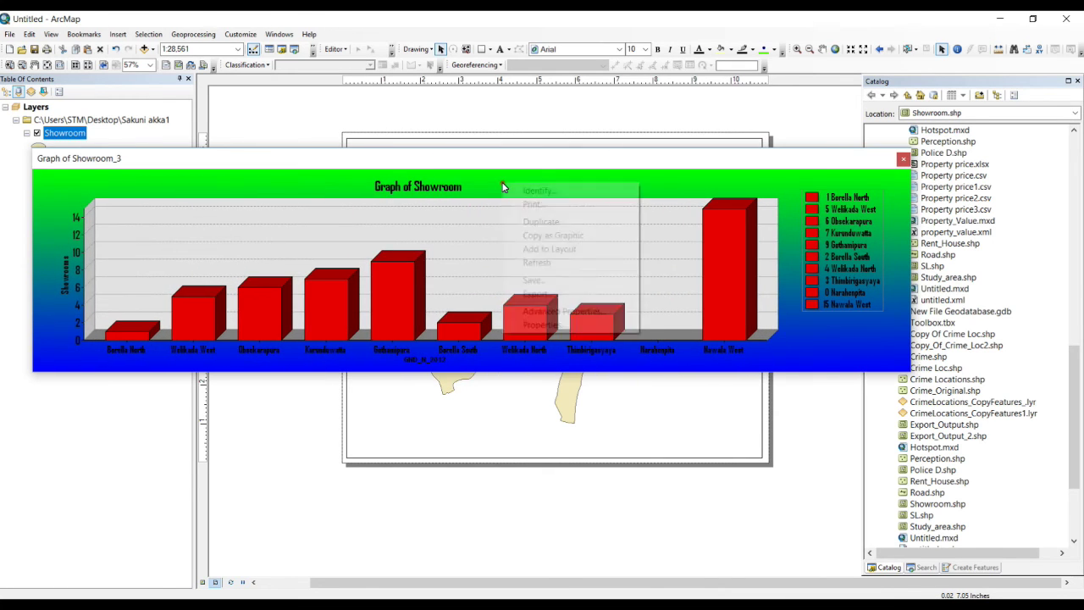
{"action": "left_click", "coordinate": [535, 295]}
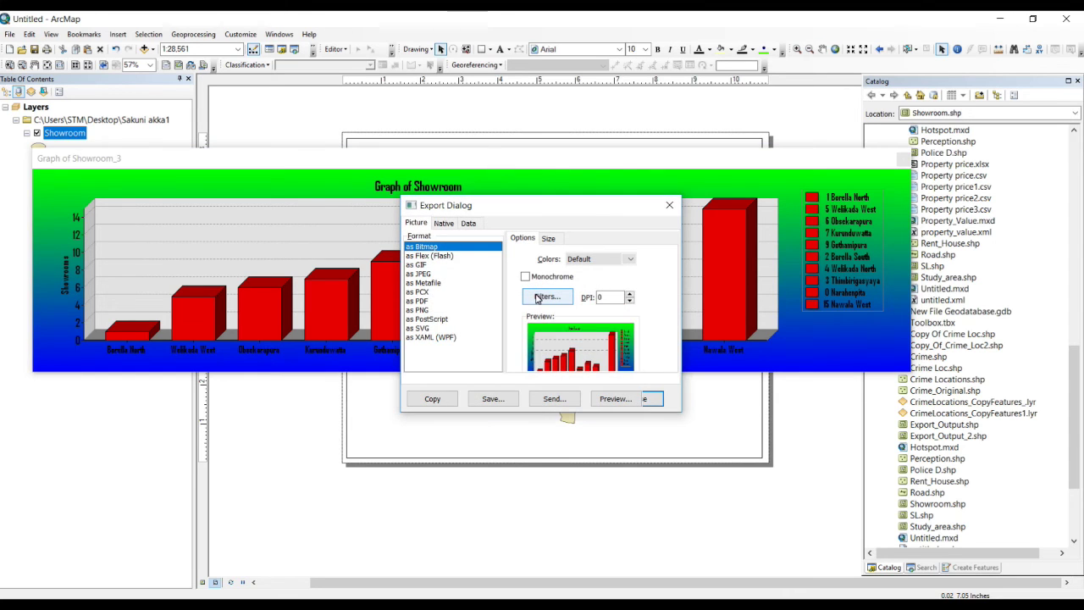
{"action": "left_click", "coordinate": [419, 274]}
{"action": "left_click", "coordinate": [418, 301]}
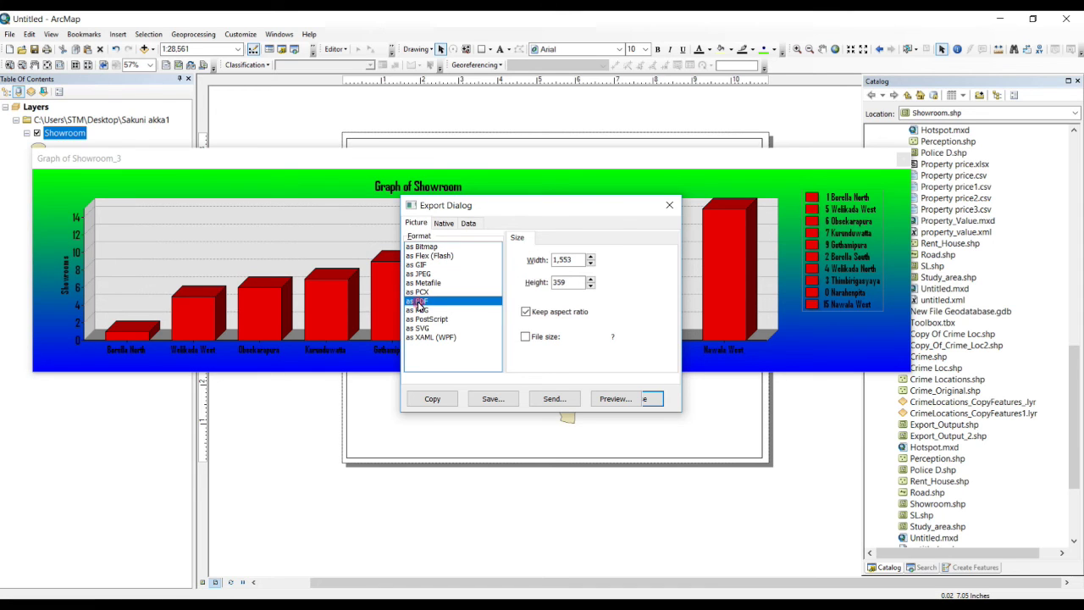
{"action": "left_click", "coordinate": [669, 205]}
{"action": "right_click", "coordinate": [542, 194]}
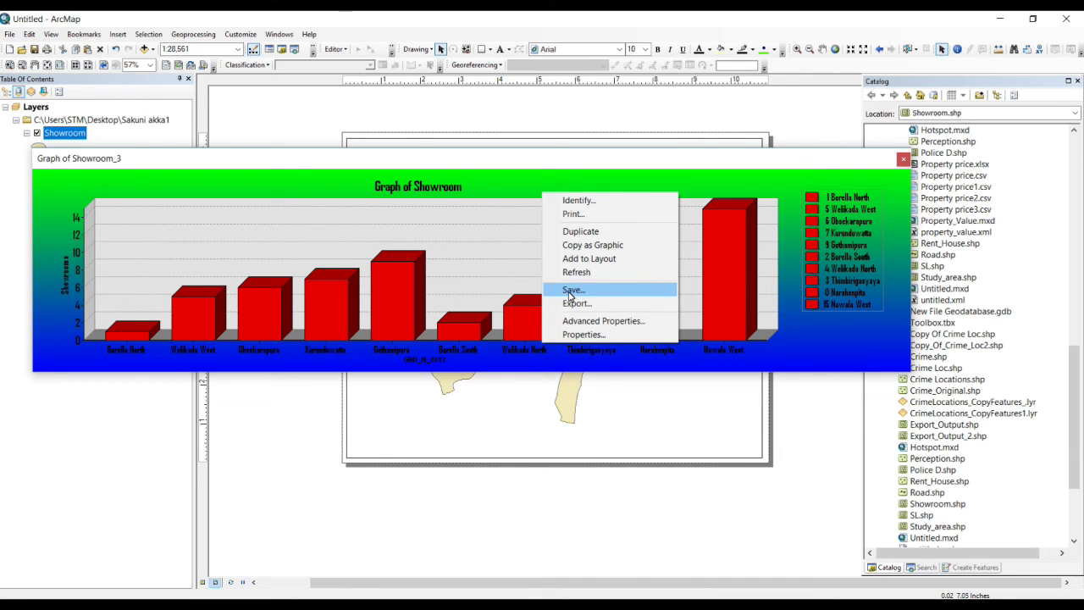
Close the graph window and drag the graph to the layout page's top-right corner
{"action": "left_click", "coordinate": [680, 175]}
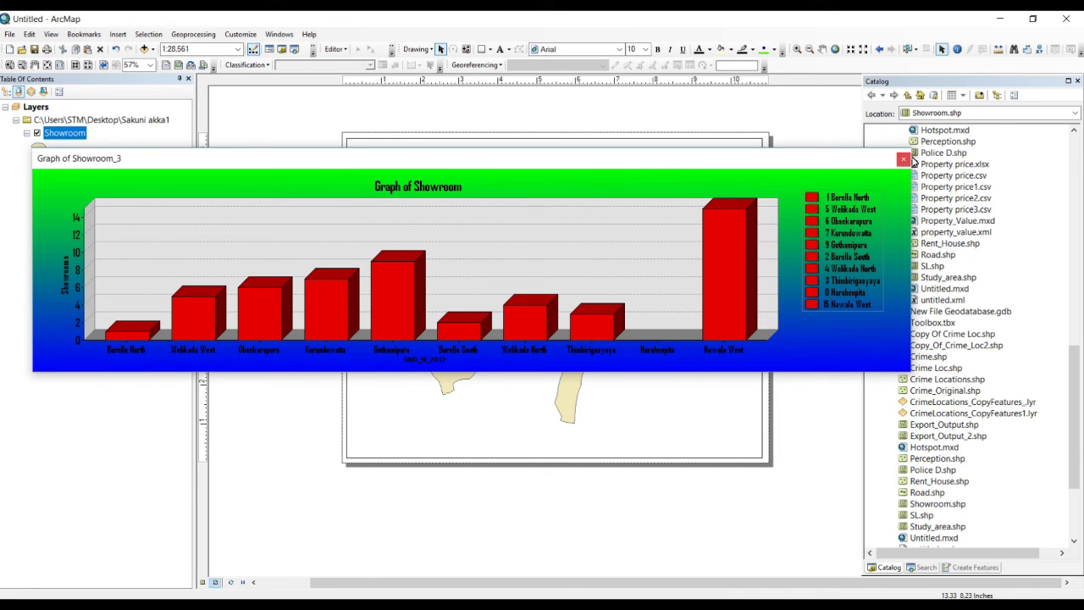
{"action": "left_click", "coordinate": [903, 159]}
{"action": "left_click_drag", "start_coordinate": [613, 261], "coordinate": [666, 166]}
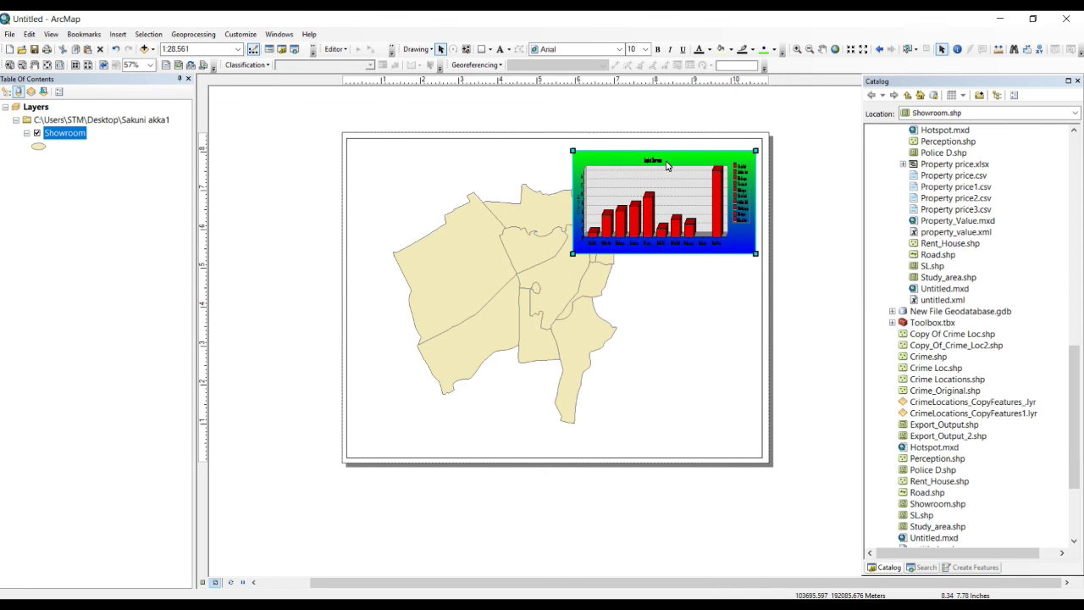